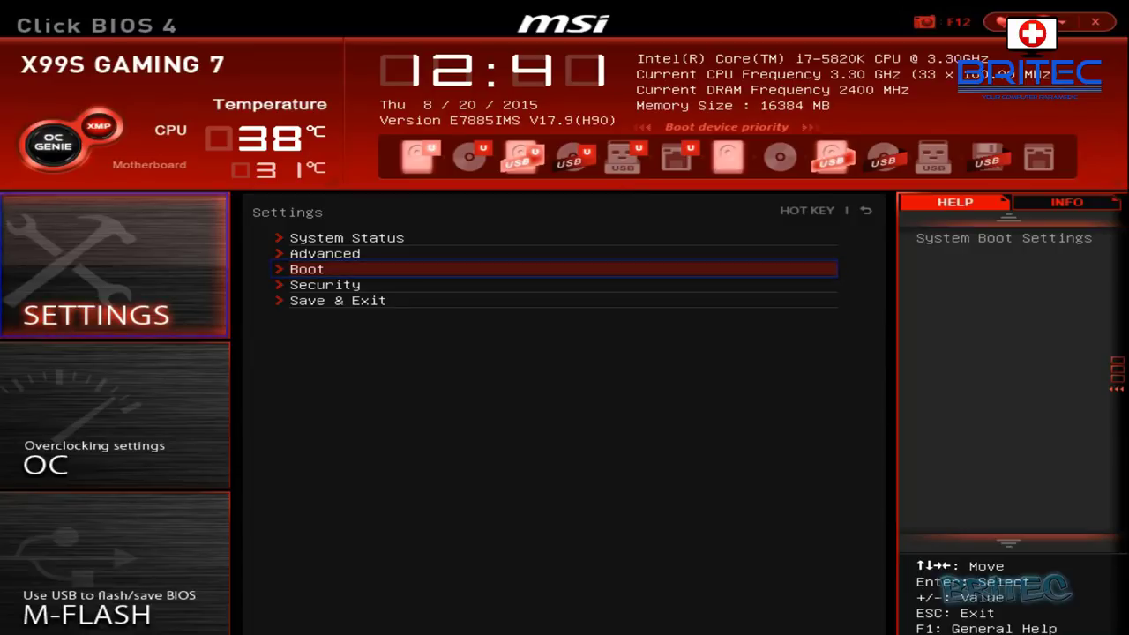
Step: In Boot settings, keep boot mode at LEGACY+UEFI and set Boot Option #1 to the USB hard disk
key(Return)
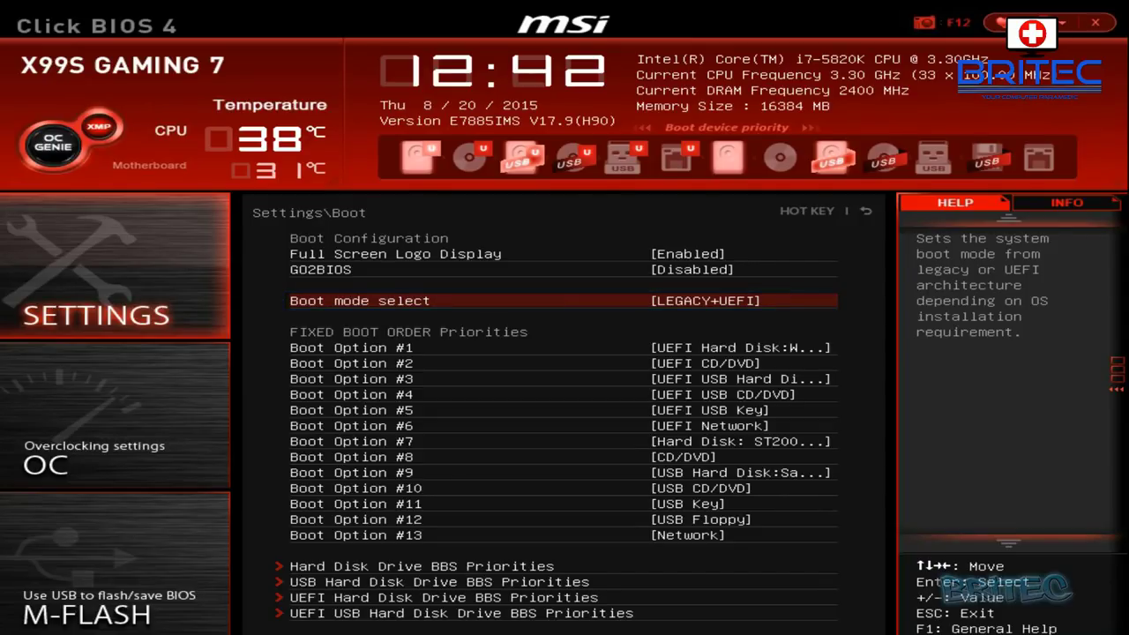
key(Return)
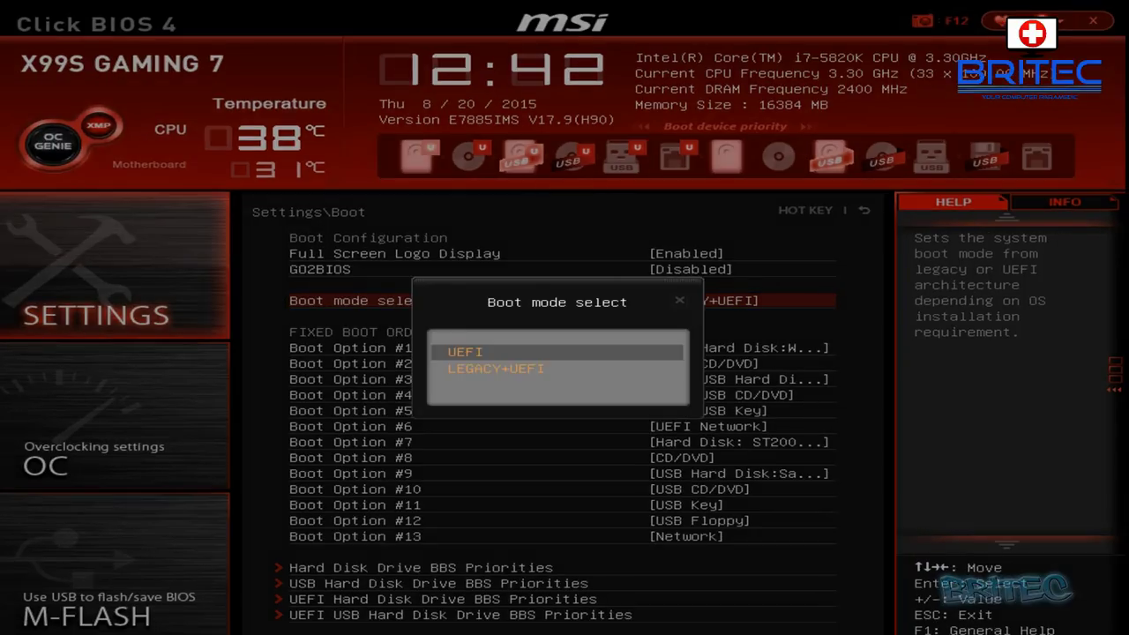
key(Down)
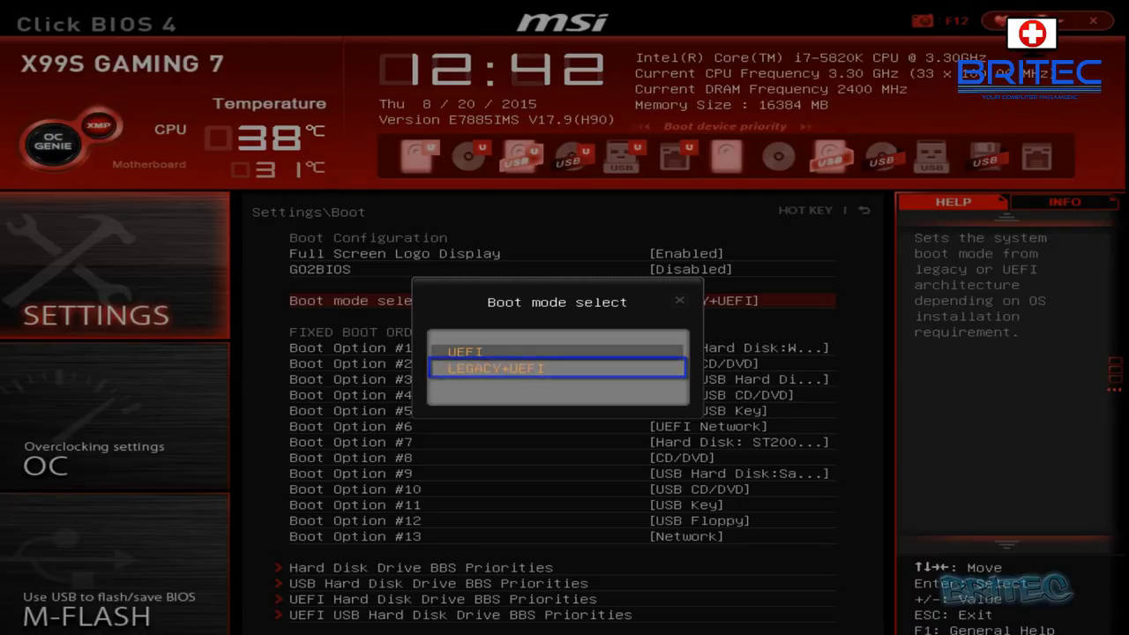
key(Up)
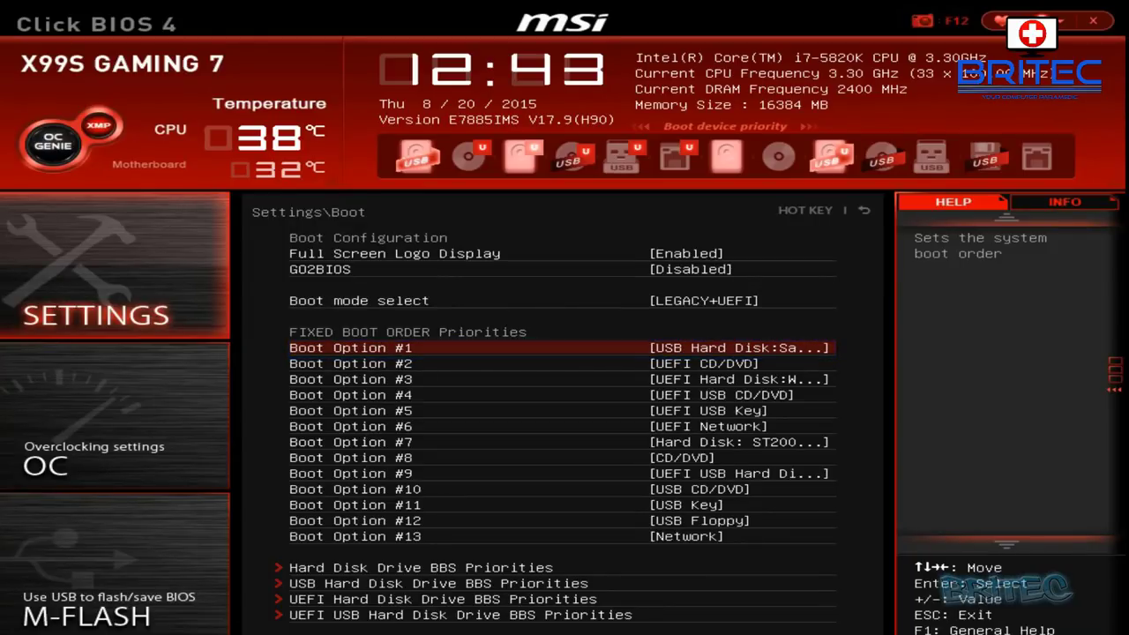
key(Return)
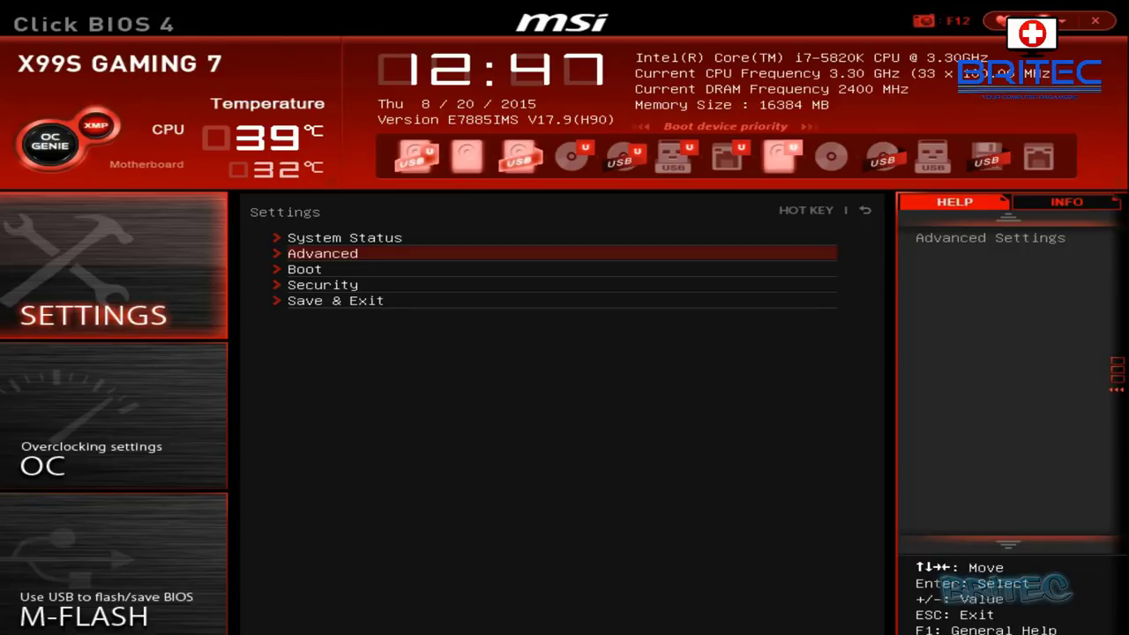
Step: Review the Advanced > USB Configuration options before booting into Hiren's BootCD PE
key(Return)
key(Down)
key(Down)
key(Down)
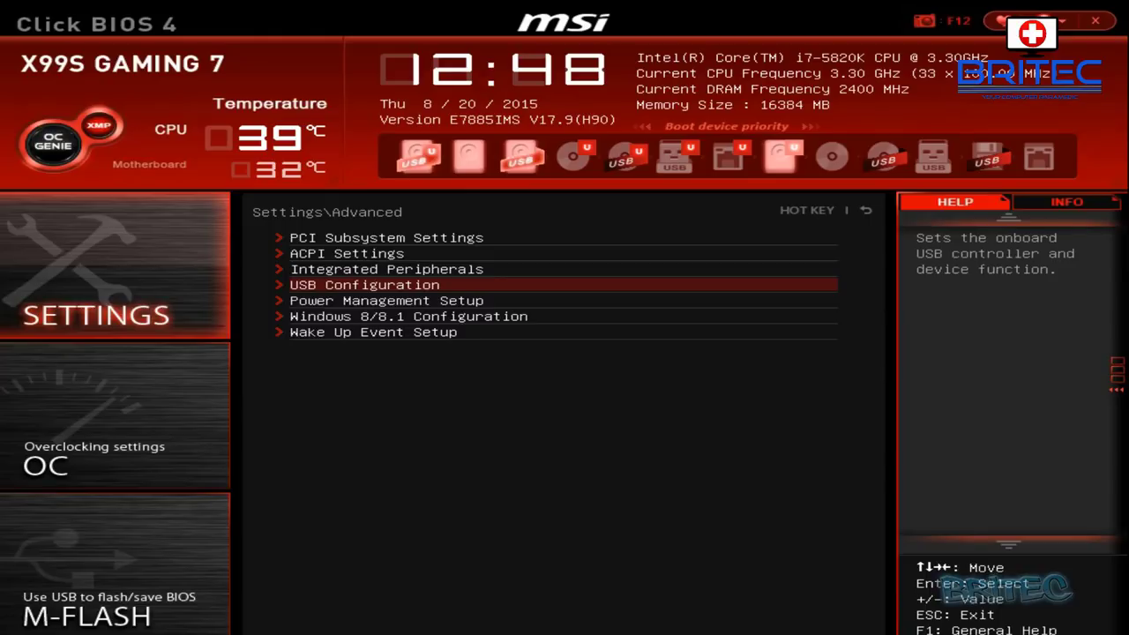
key(Return)
key(Down)
key(Down)
key(Down)
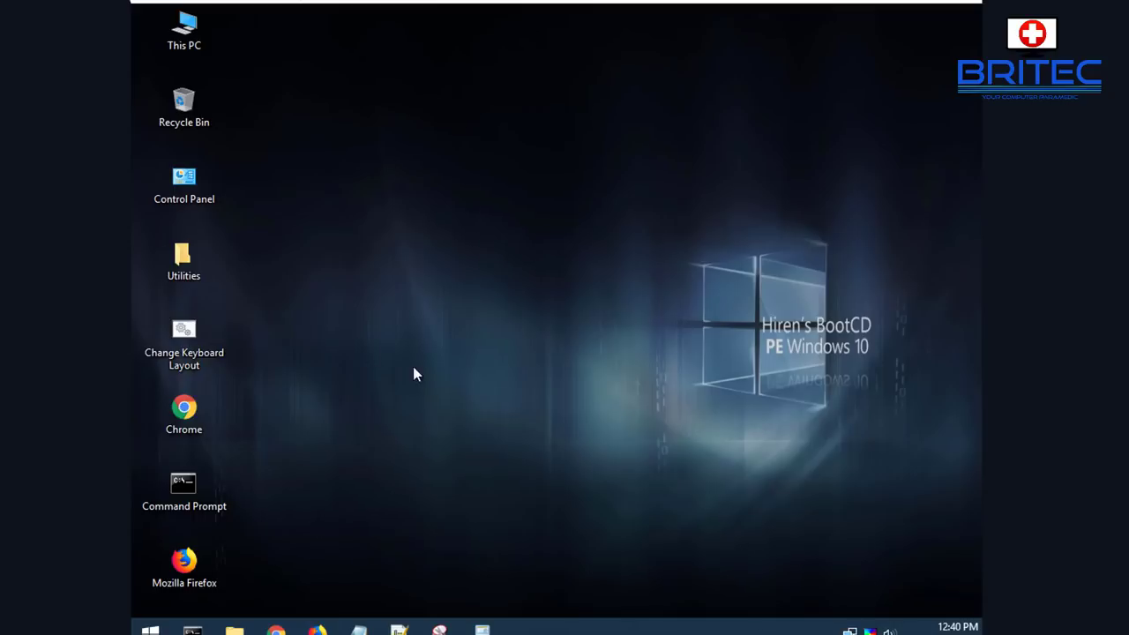
Step: Browse from the desktop Utilities folder through Hard Disk Tools into the Diagnostic folder
click(194, 269)
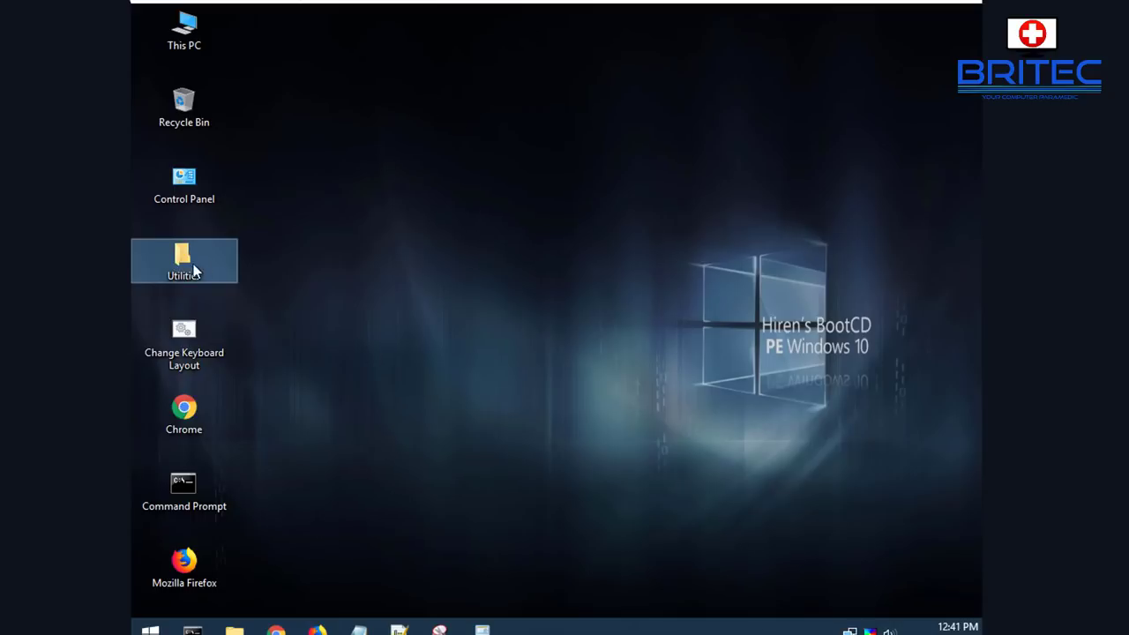
double_click(194, 269)
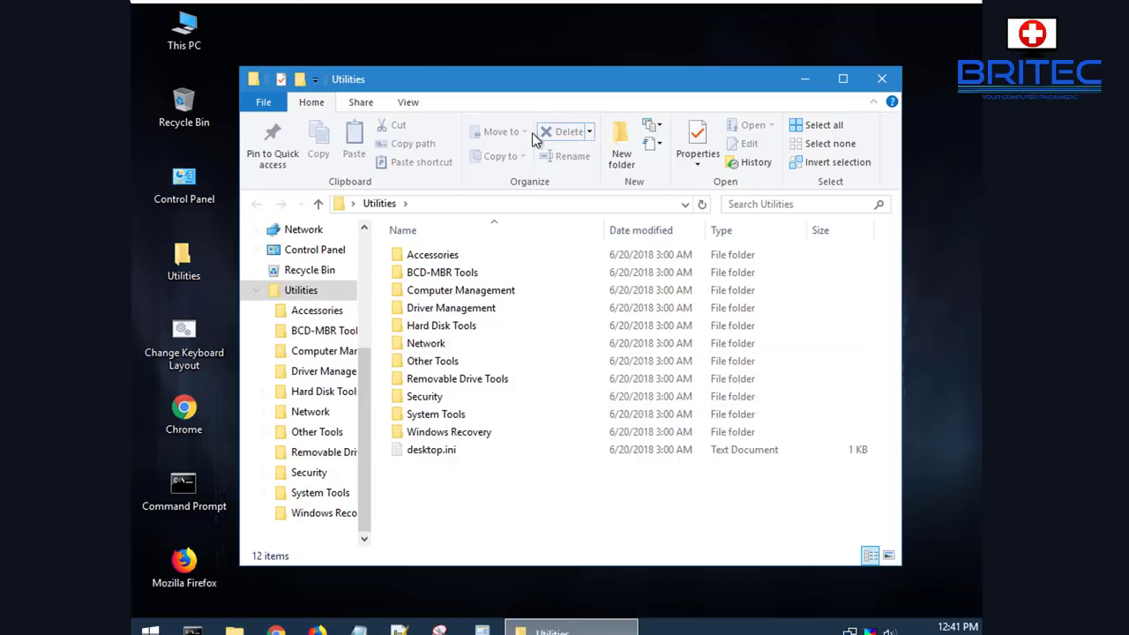
double_click(465, 332)
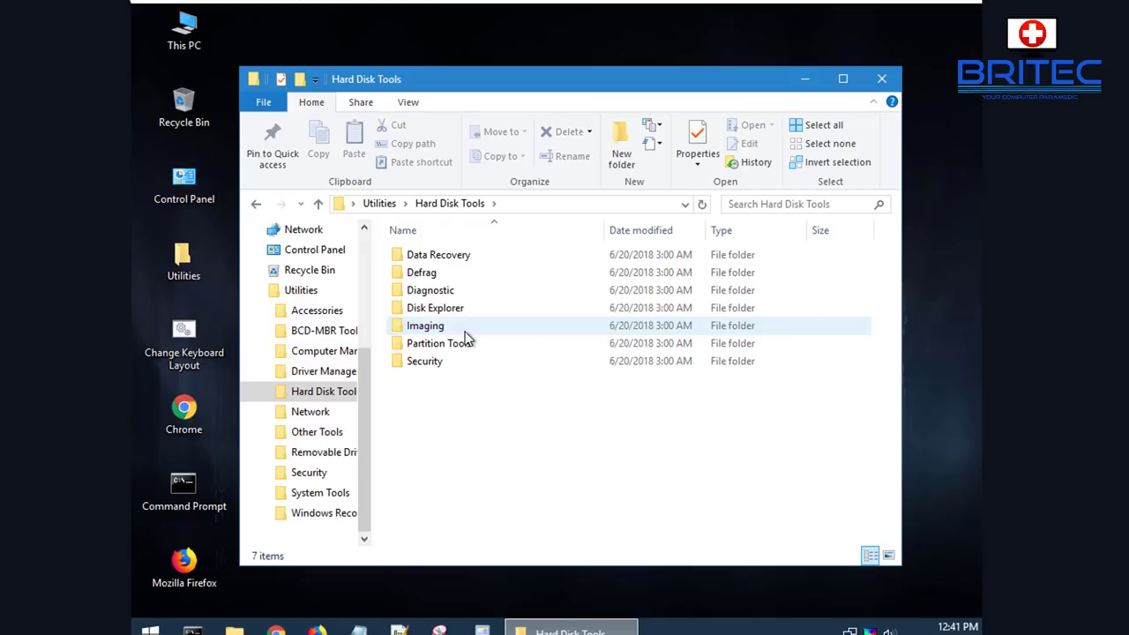
double_click(441, 290)
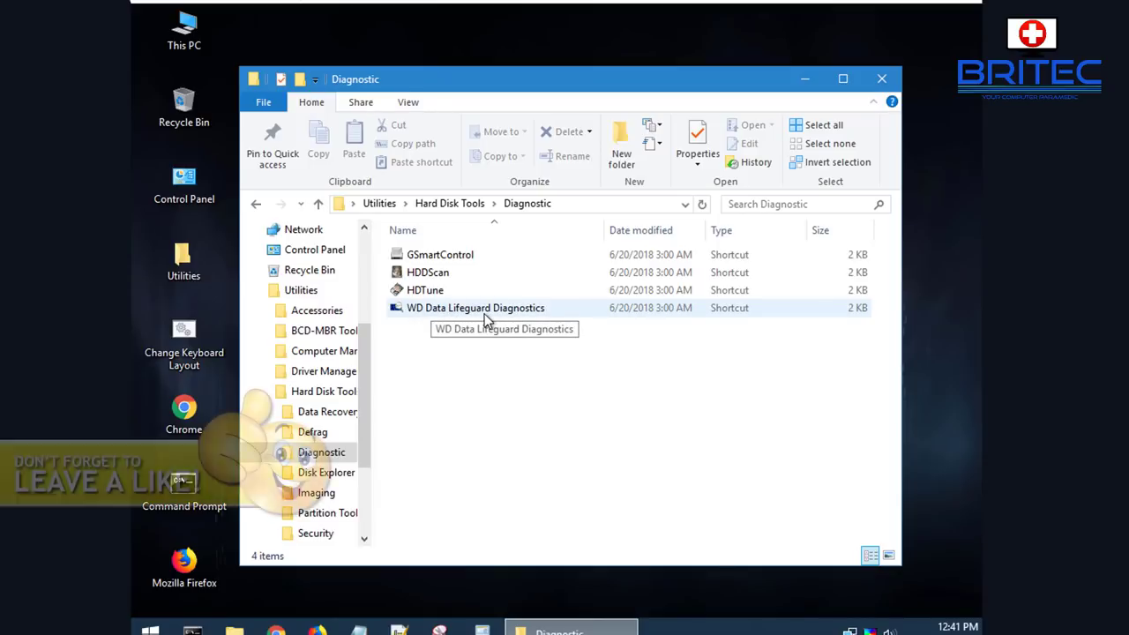
Step: Launch WD Data Lifeguard Diagnostics, accept its license agreement and minimize Explorer
double_click(484, 314)
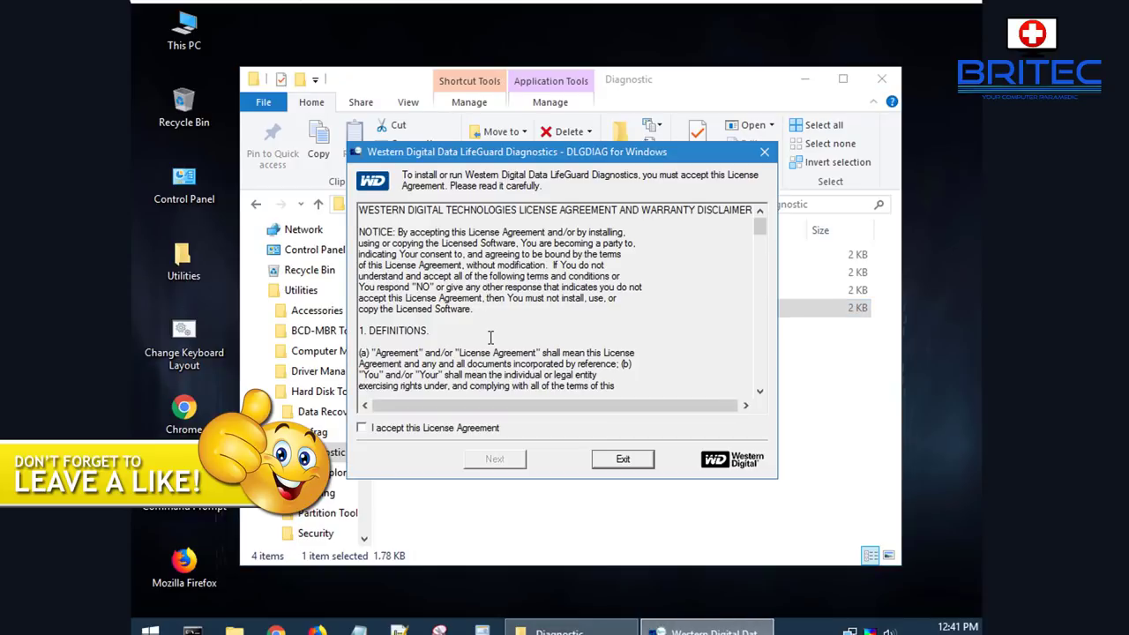
click(371, 429)
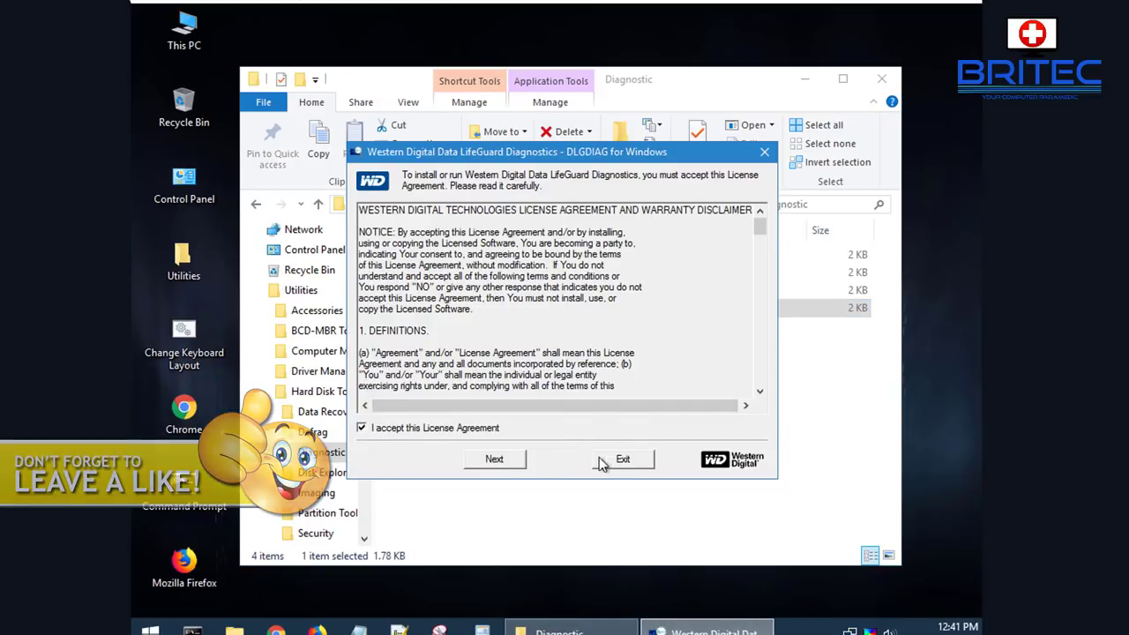
click(521, 461)
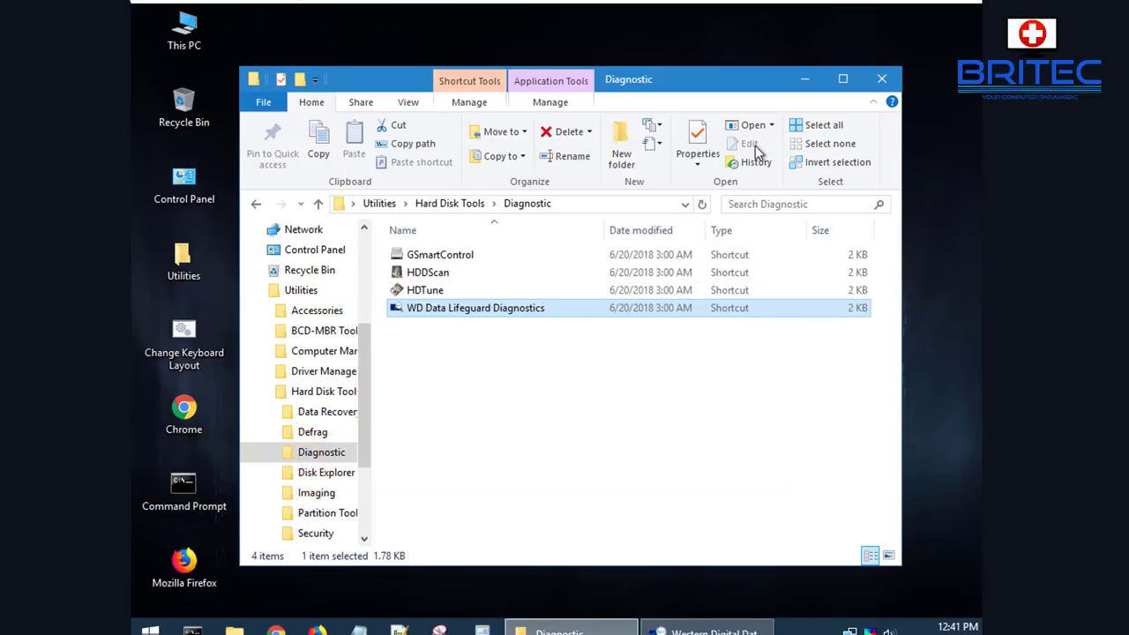
click(804, 81)
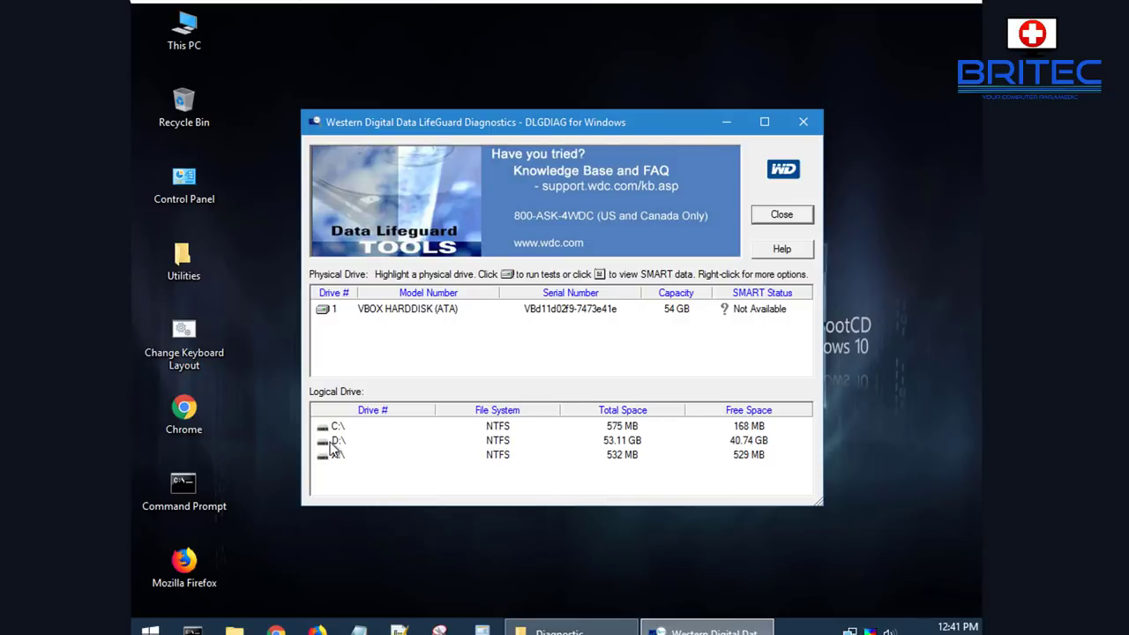
Step: Select the VBOX HARDDISK drive and bring up its test options
click(420, 313)
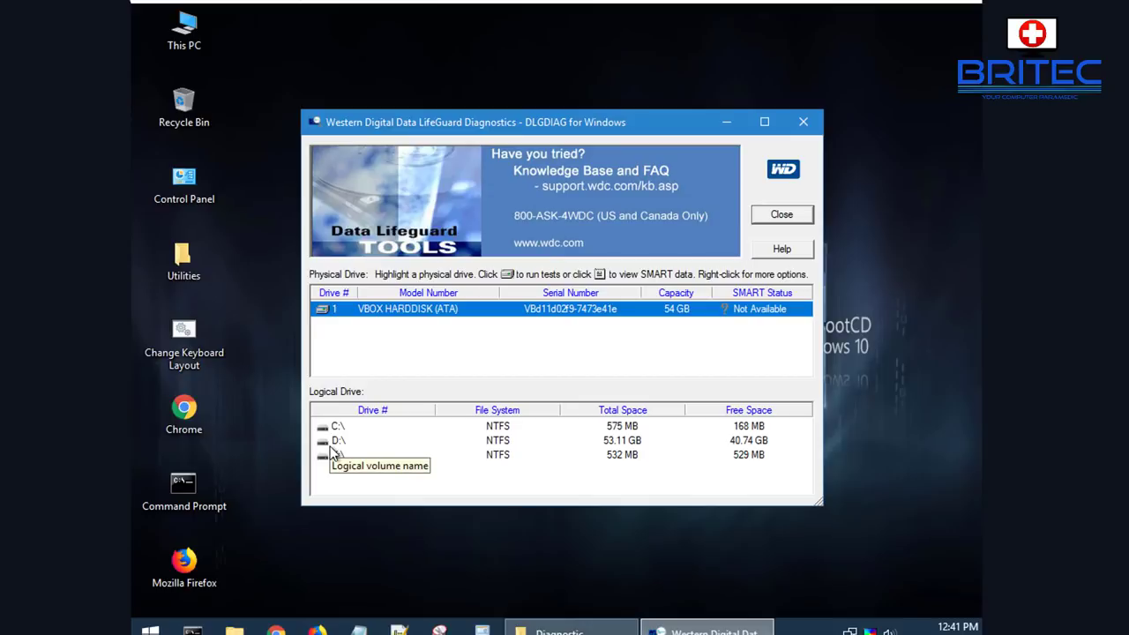
click(620, 451)
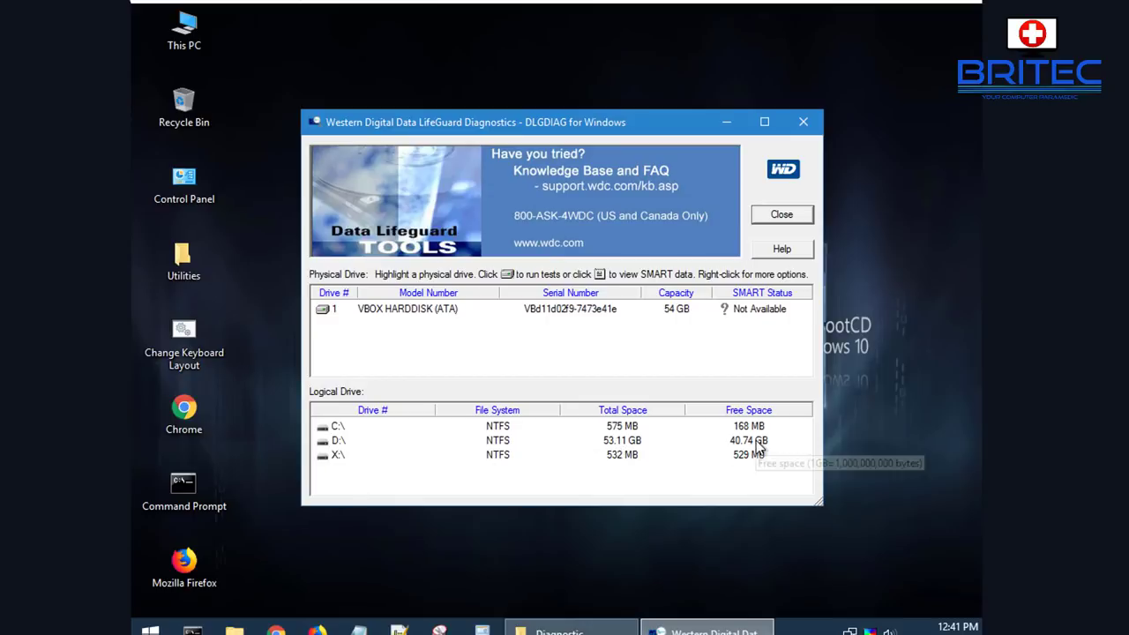
click(429, 312)
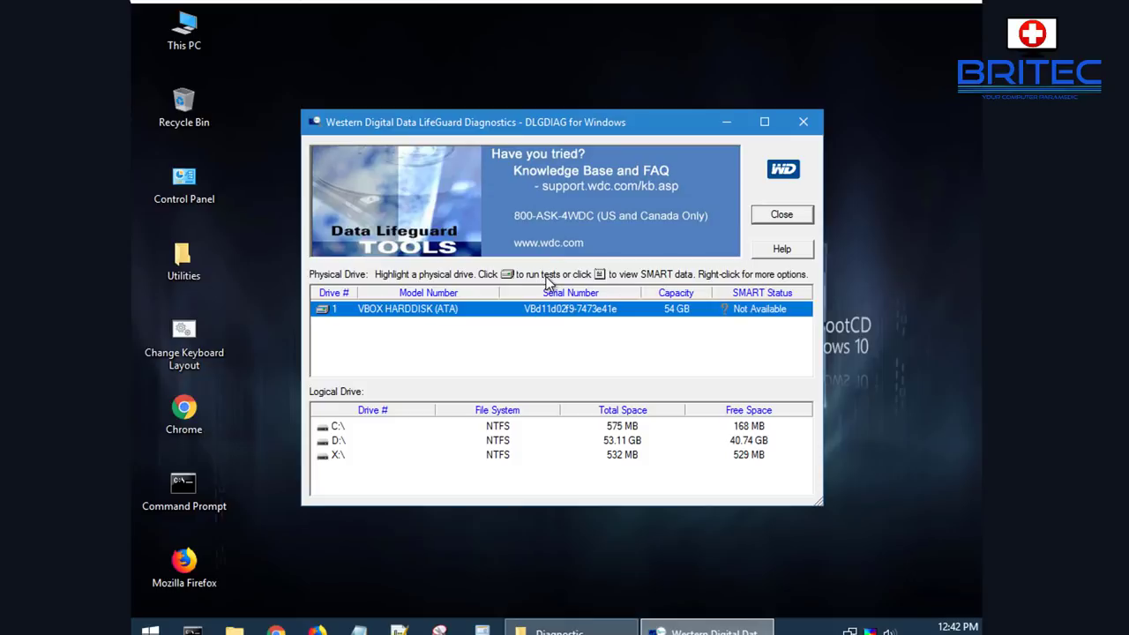
click(506, 275)
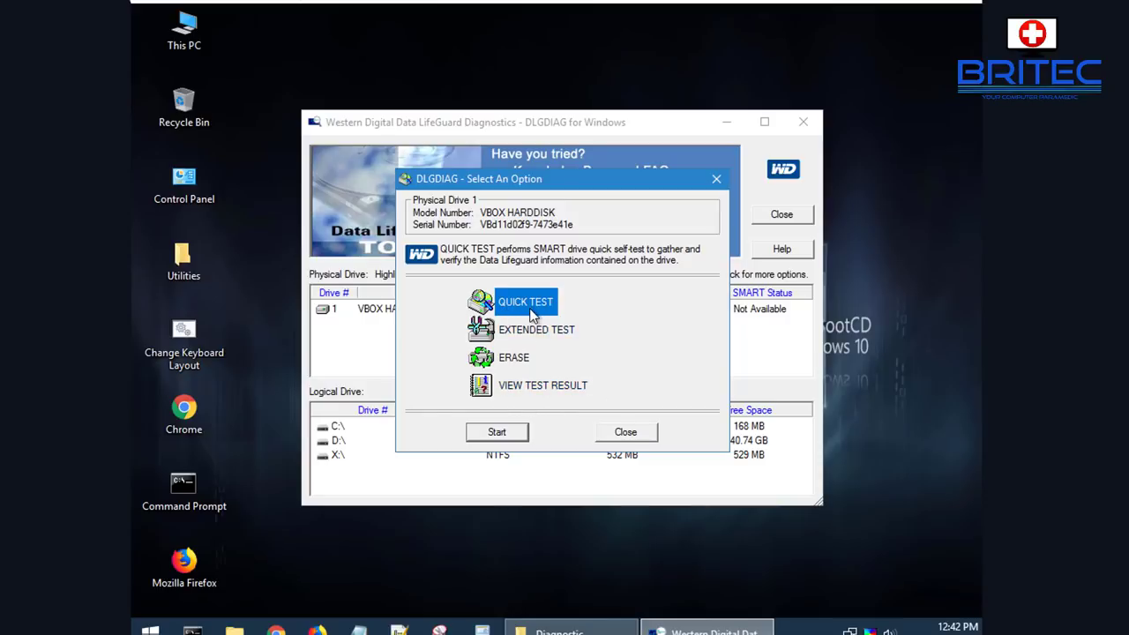
Step: Run the QUICK TEST to a PASS result, then select EXTENDED TEST and start it
click(498, 434)
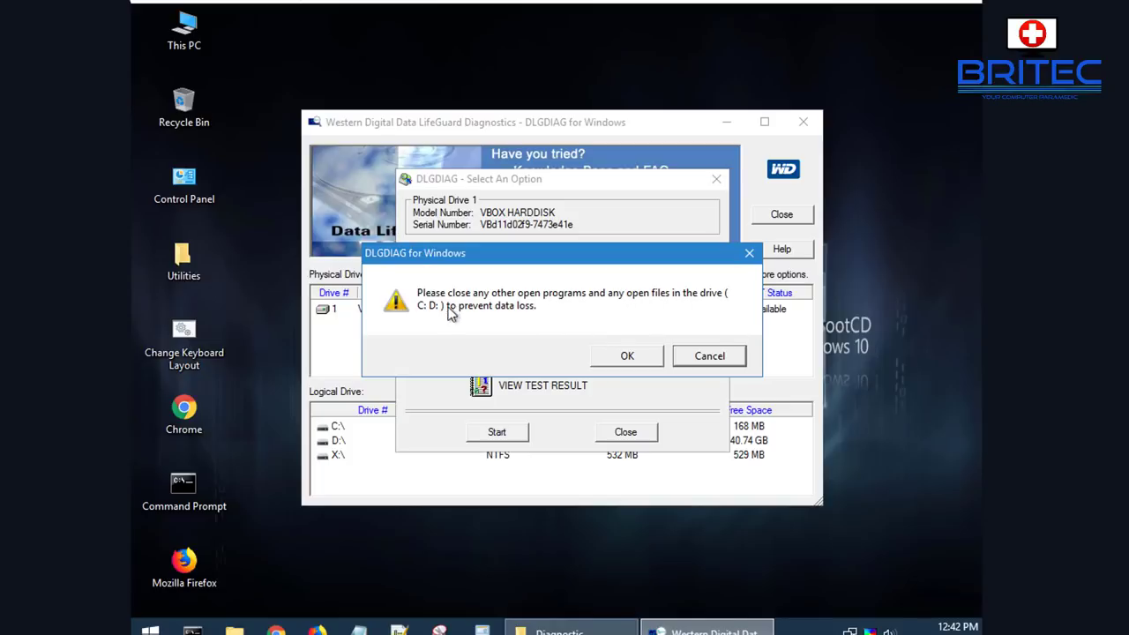
click(637, 359)
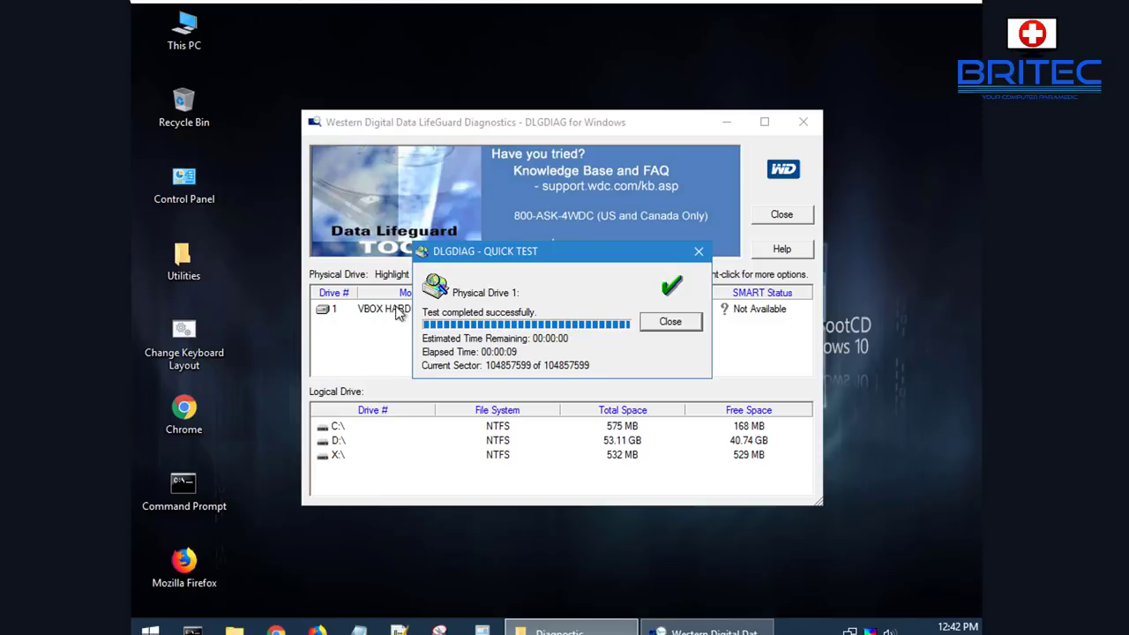
click(655, 321)
click(534, 329)
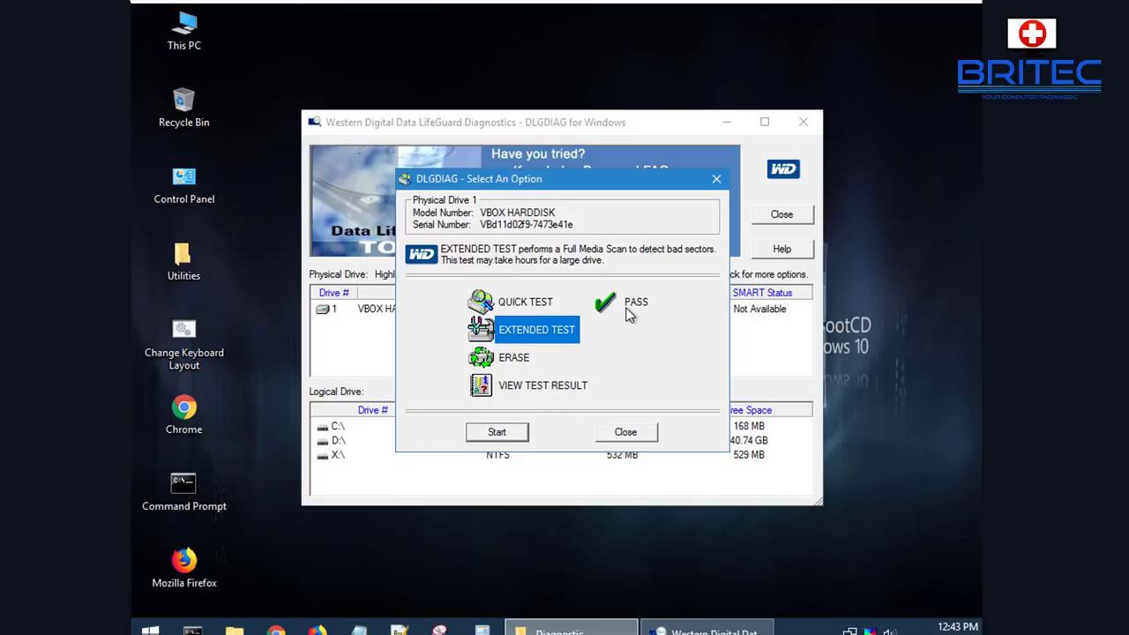
click(497, 433)
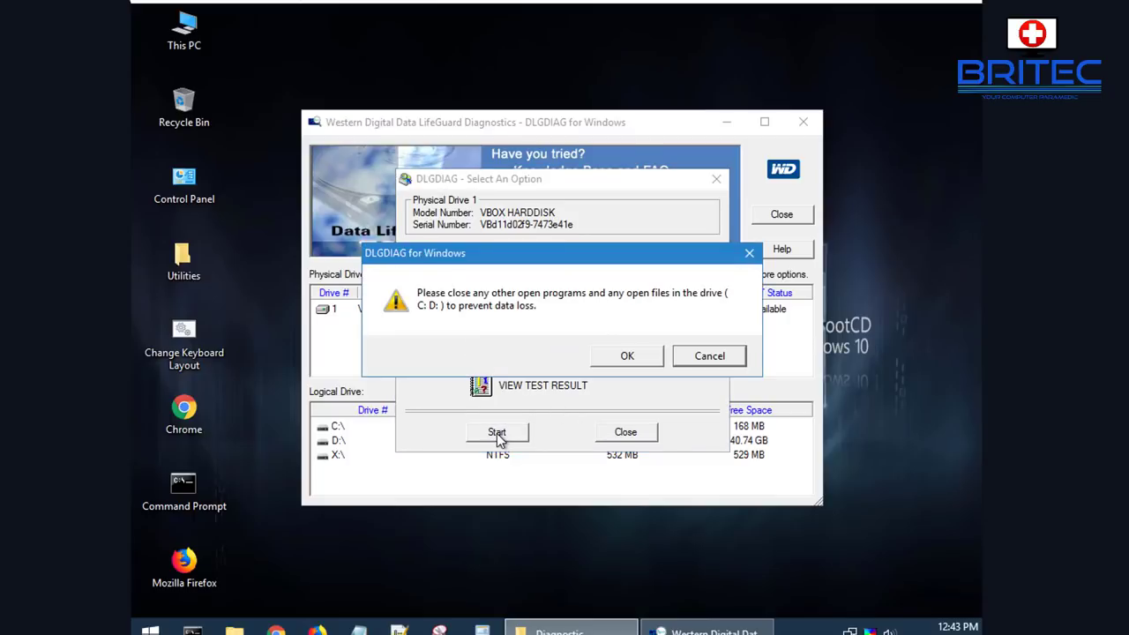
Step: Confirm the warning so the Extended Test starts scanning the drive
click(627, 355)
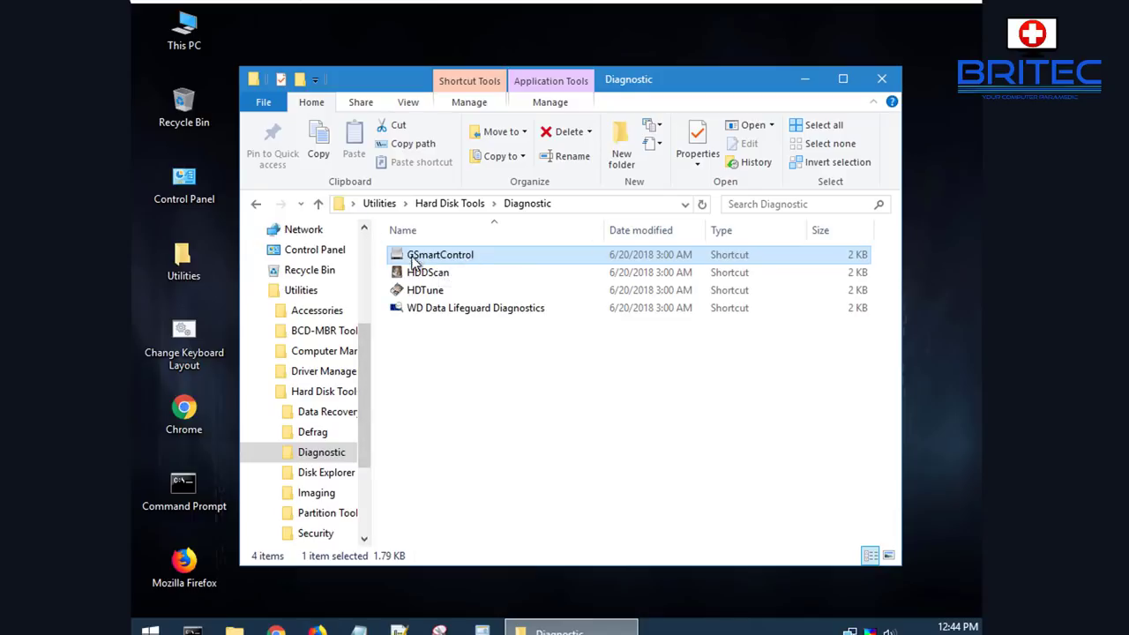
Step: Launch HD Tune and start a quick error scan of the disk
click(434, 296)
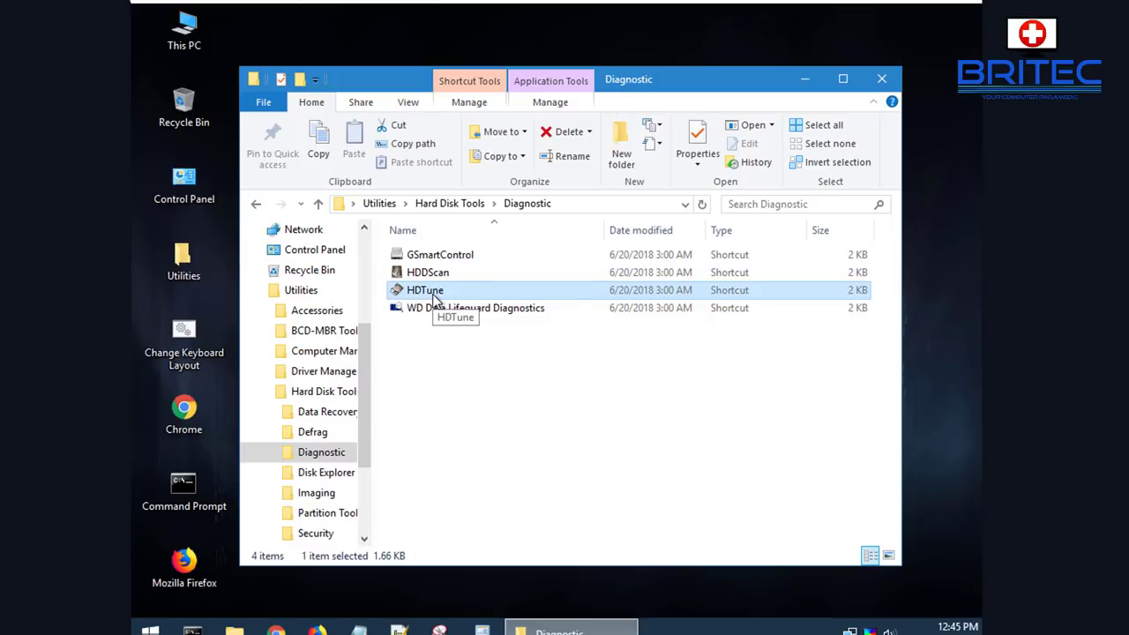
double_click(433, 300)
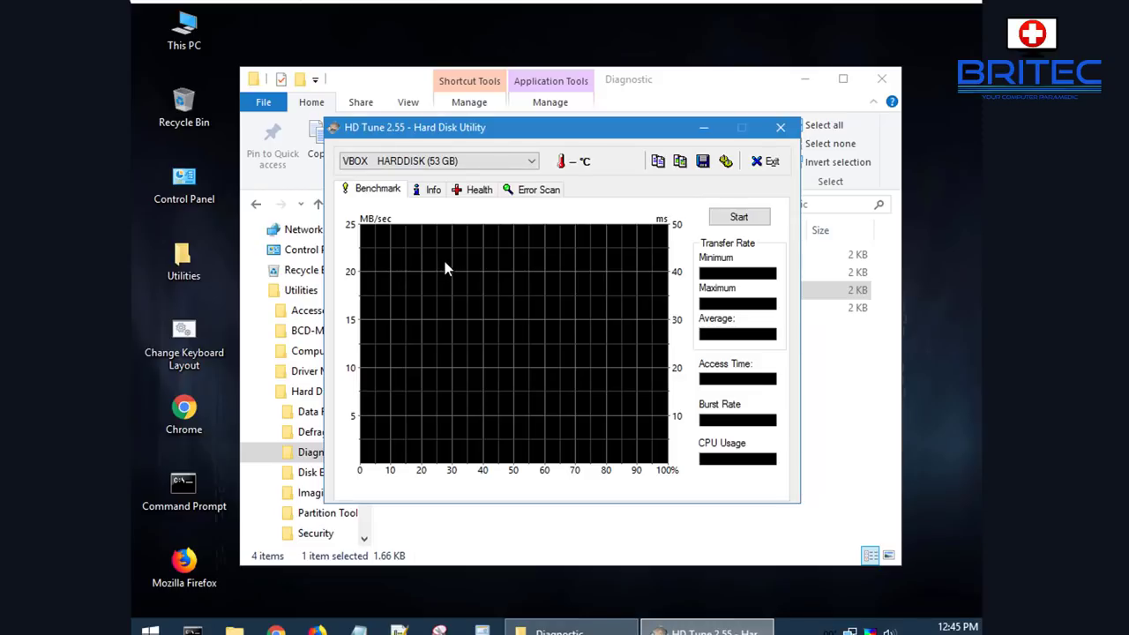
click(535, 190)
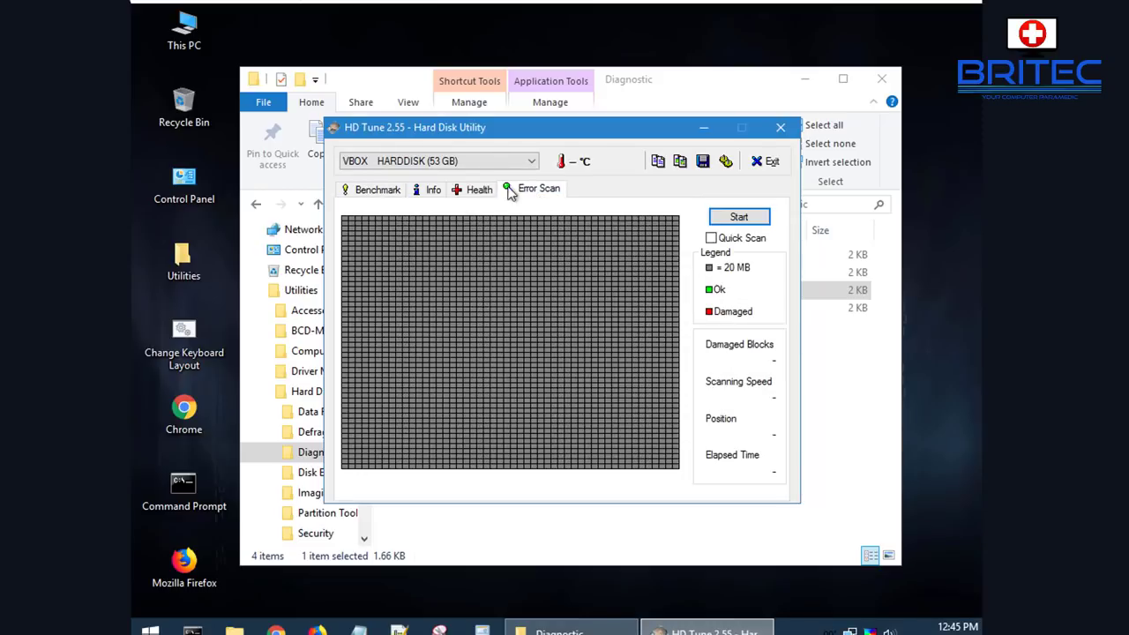
click(711, 238)
click(739, 218)
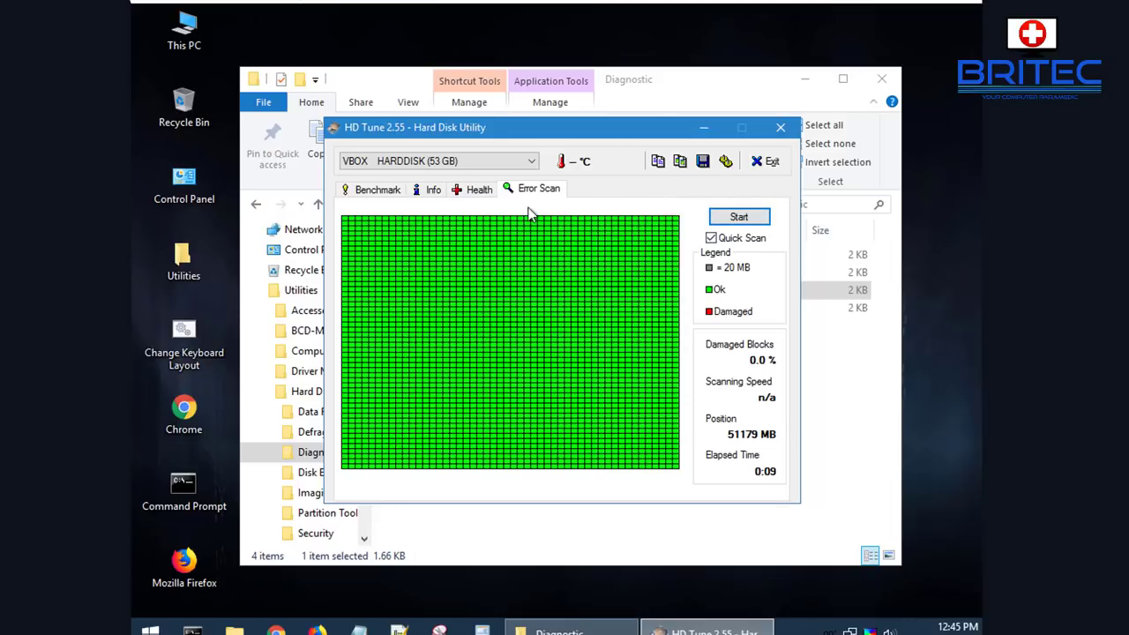
Step: Review the drive's Health, Info and Benchmark pages, ending on Info
click(479, 192)
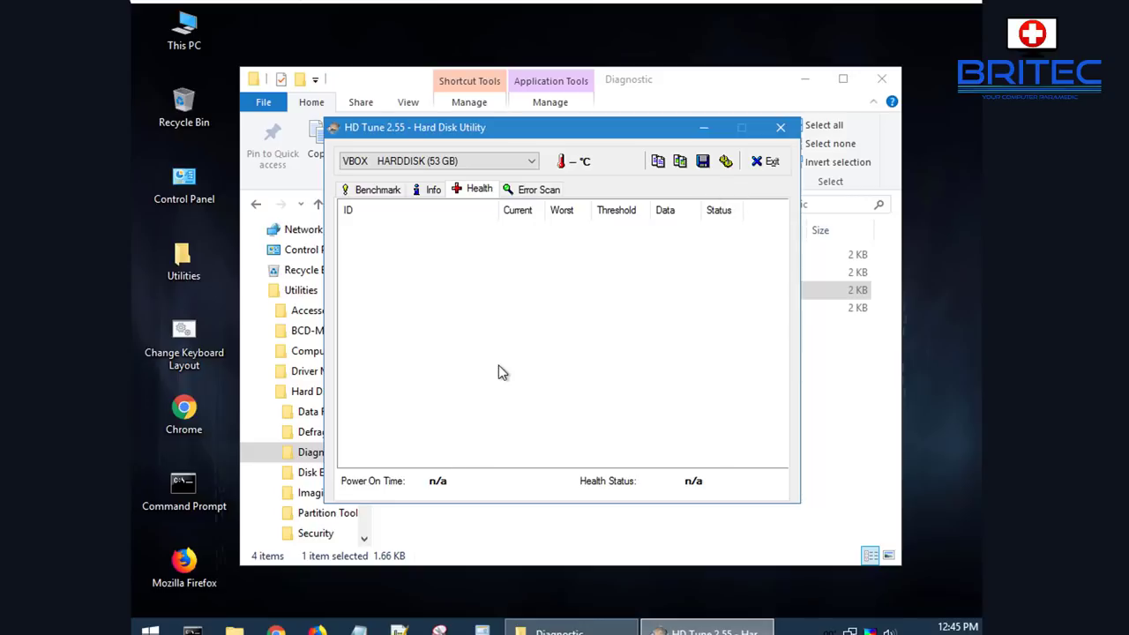
click(432, 194)
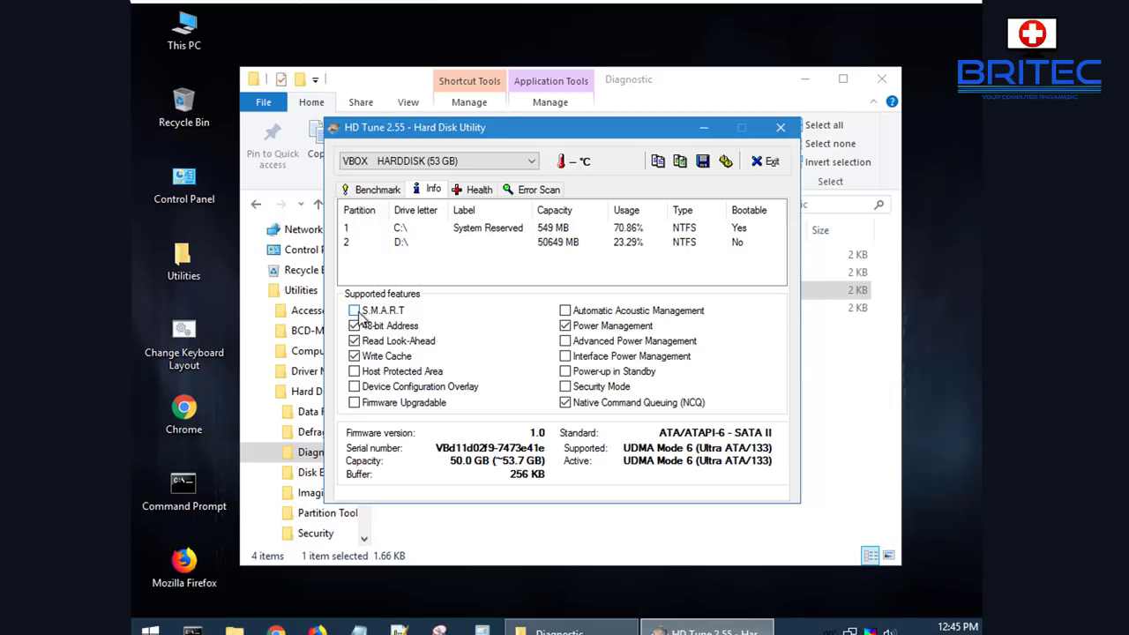
click(375, 192)
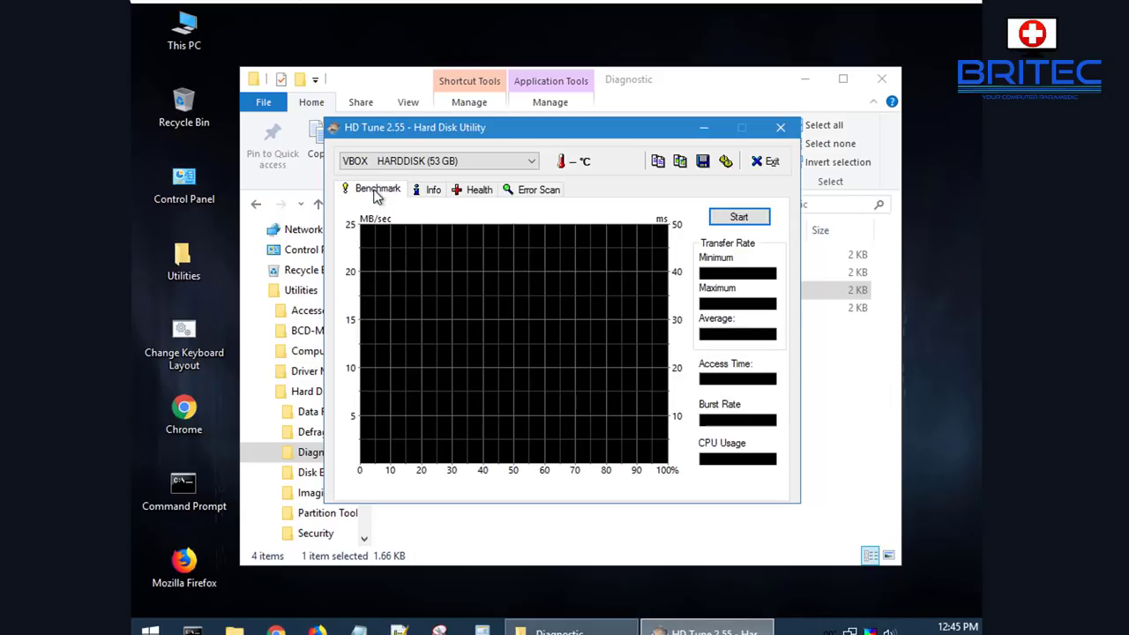
click(432, 191)
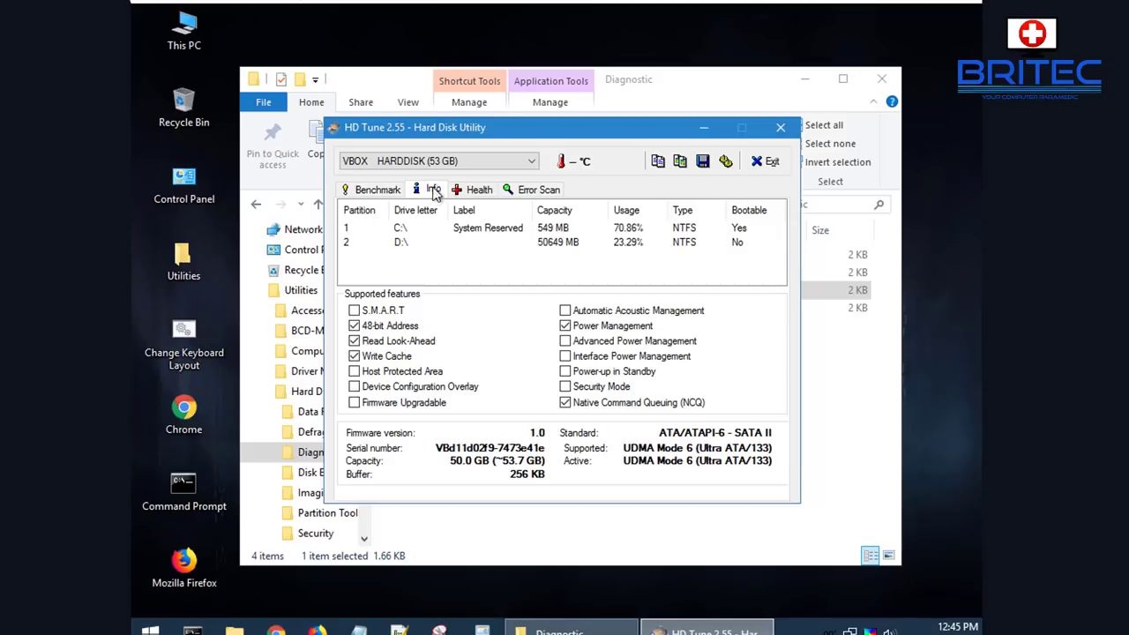
Step: Confirm VBOX HARDDISK is the only drive in the list, then exit HD Tune
click(531, 163)
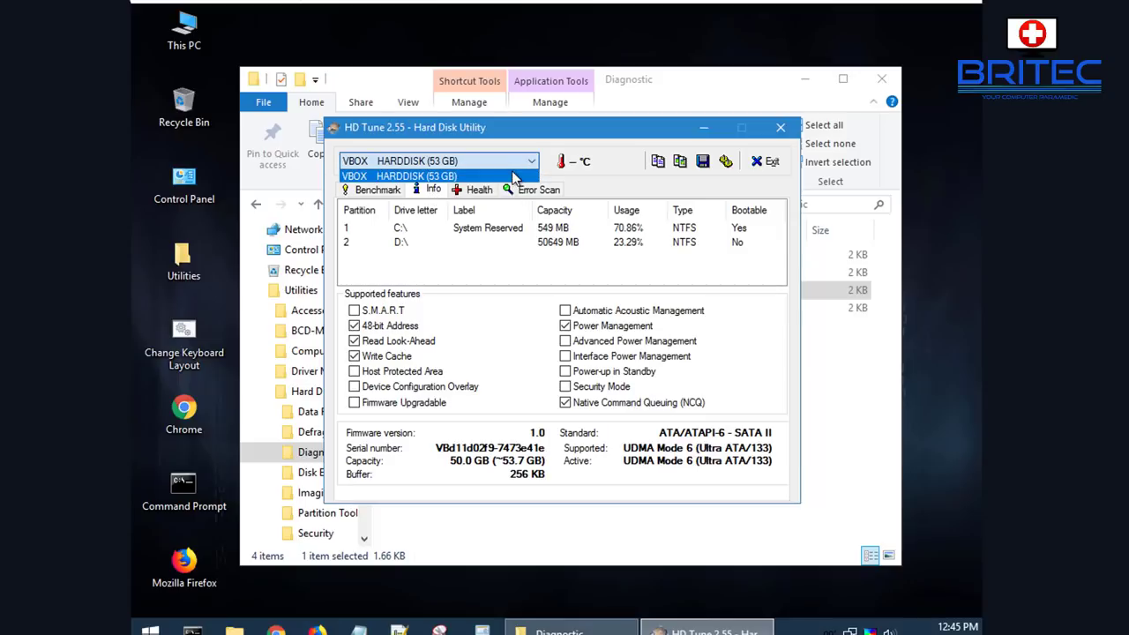
click(516, 174)
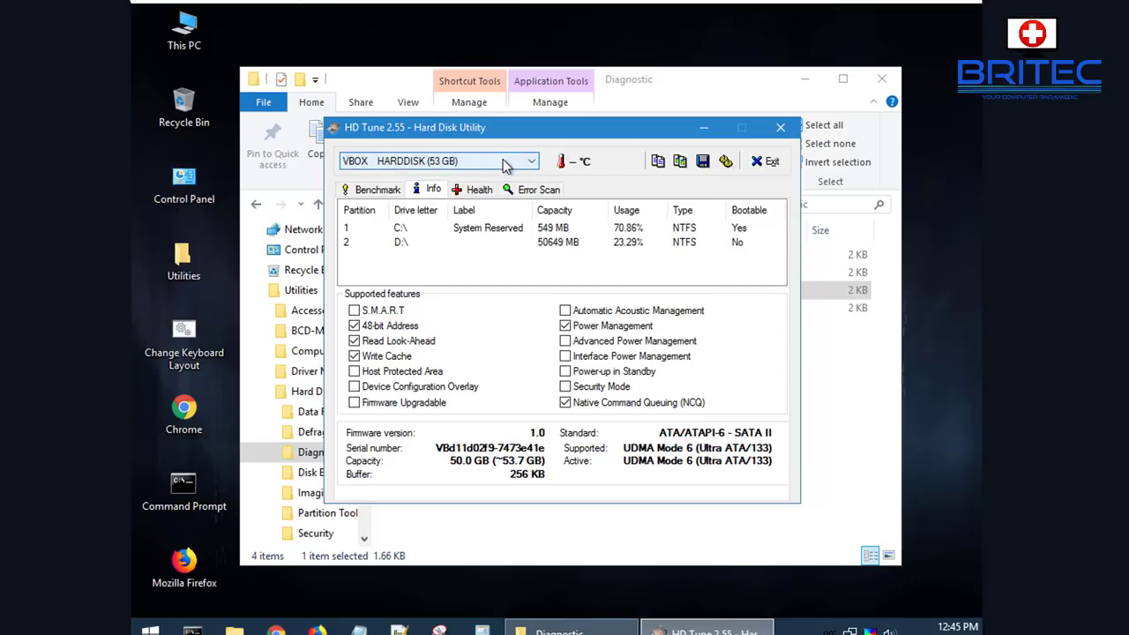
click(506, 167)
click(501, 174)
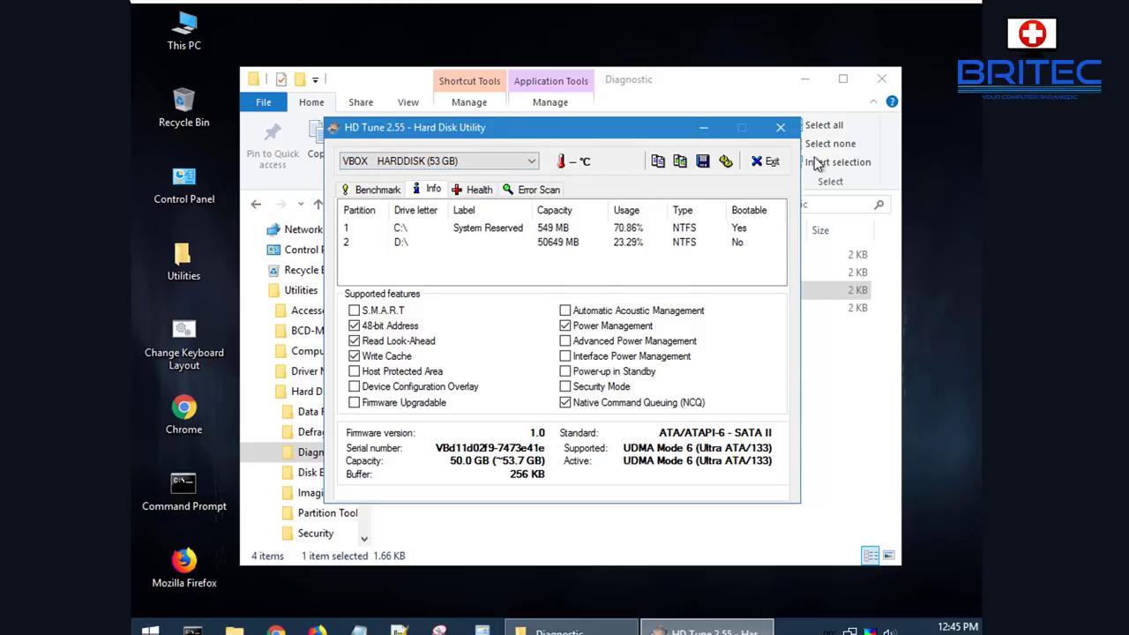
click(766, 162)
Step: Open VBOX HARDDISK's Device Information in GSmartControl, showing SMART unsupported, then close GSmartControl
click(431, 262)
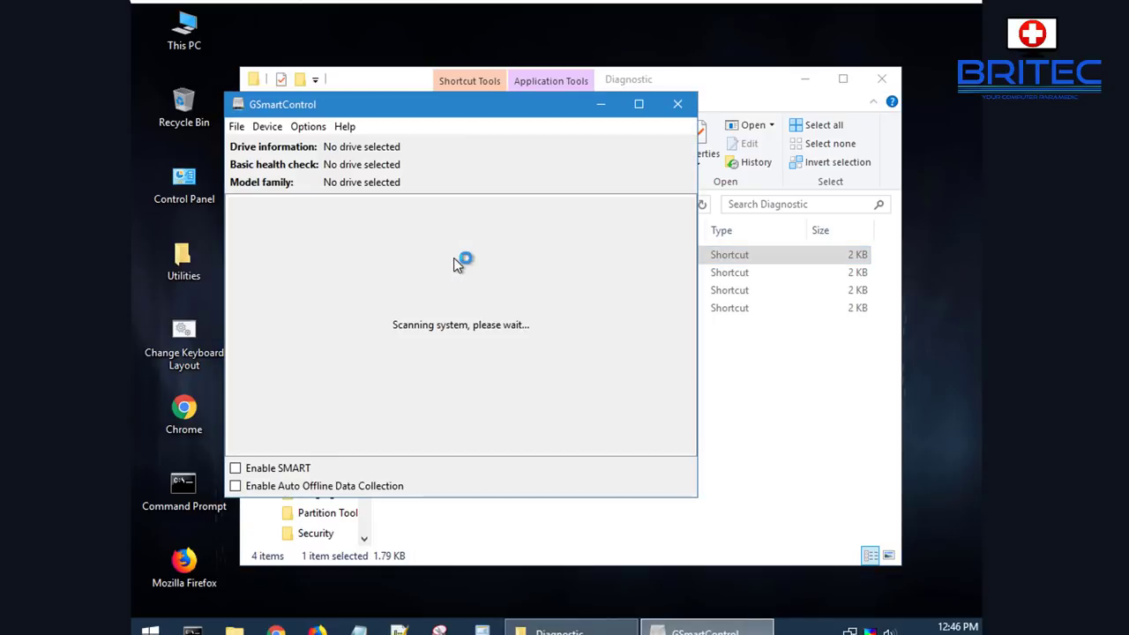
drag(419, 115, 527, 143)
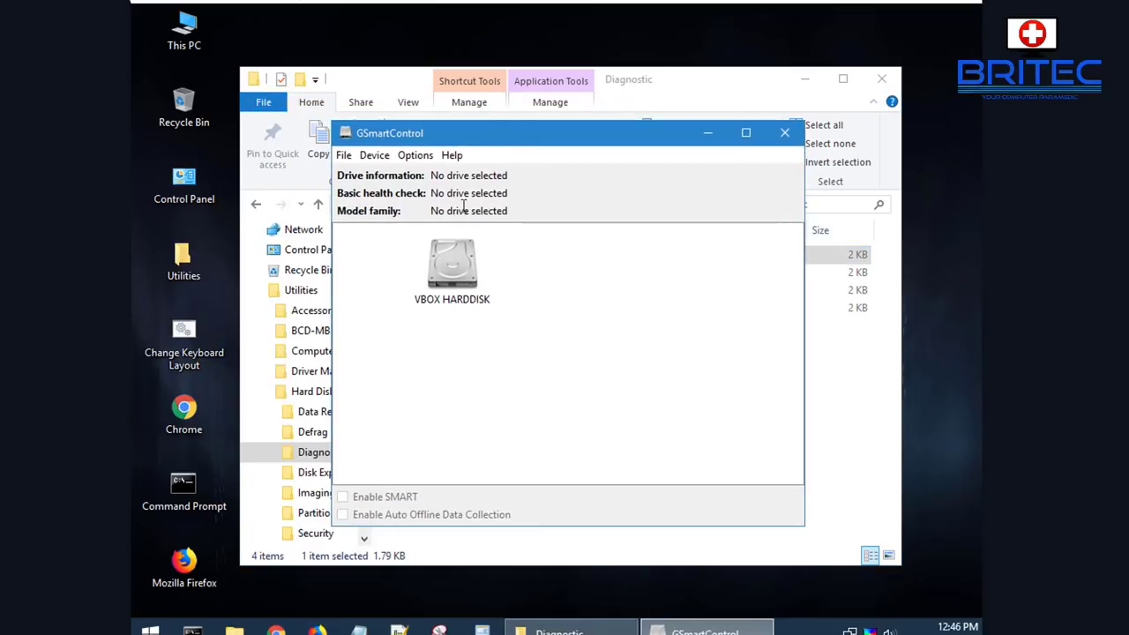
click(453, 277)
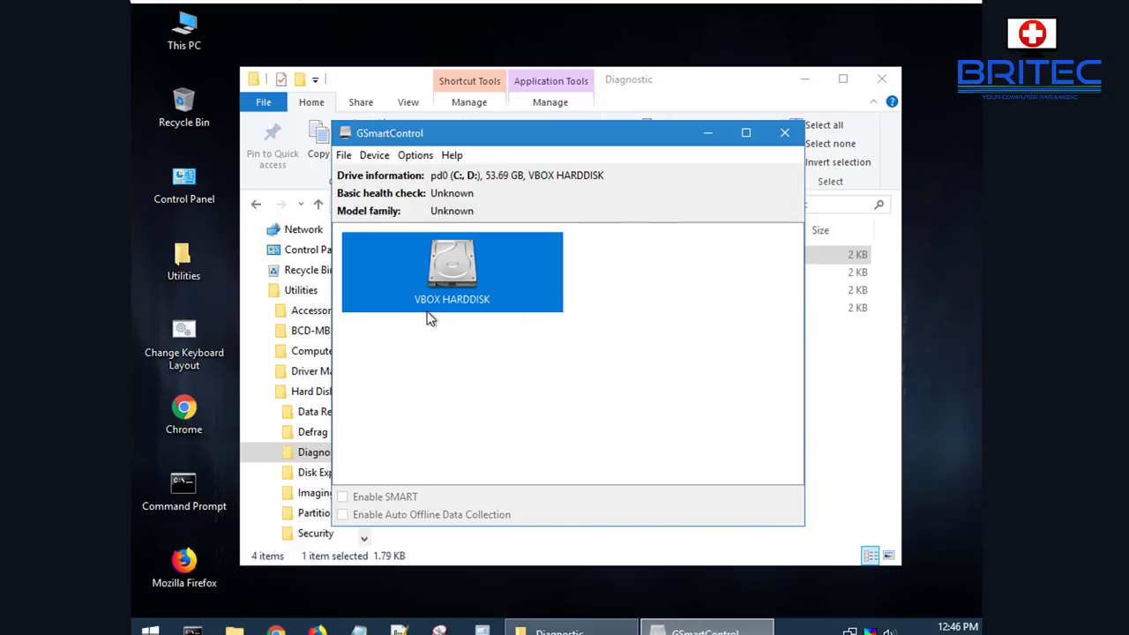
double_click(446, 270)
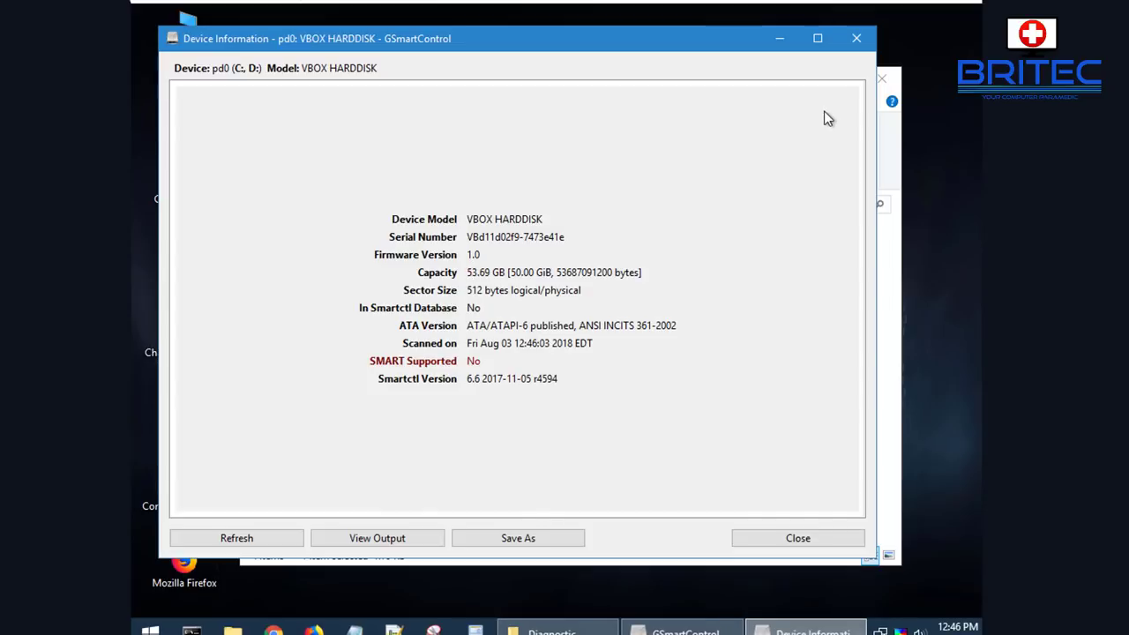
click(856, 39)
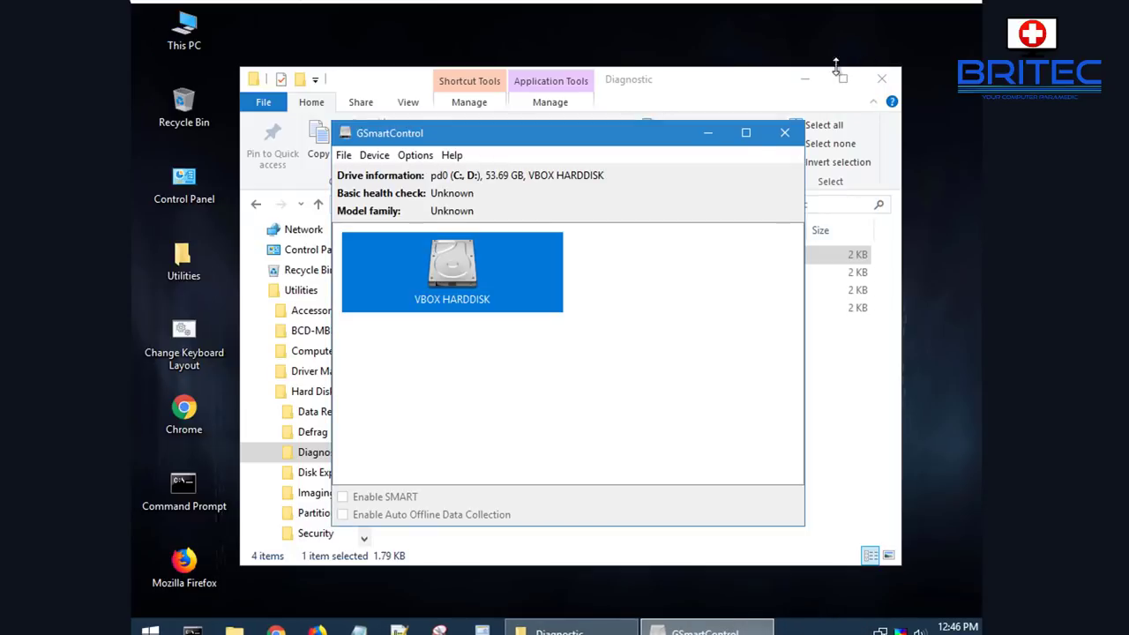
click(787, 129)
Step: Close the Diagnostic folder and bring up Chrome's 'crystal disk info' search results
click(883, 79)
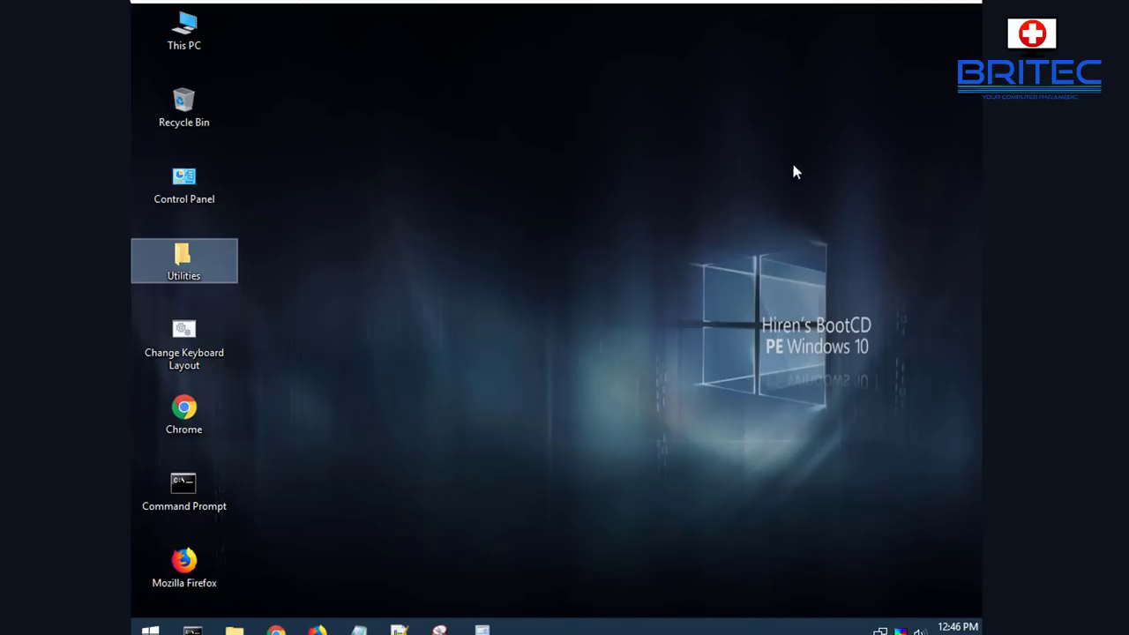
click(654, 574)
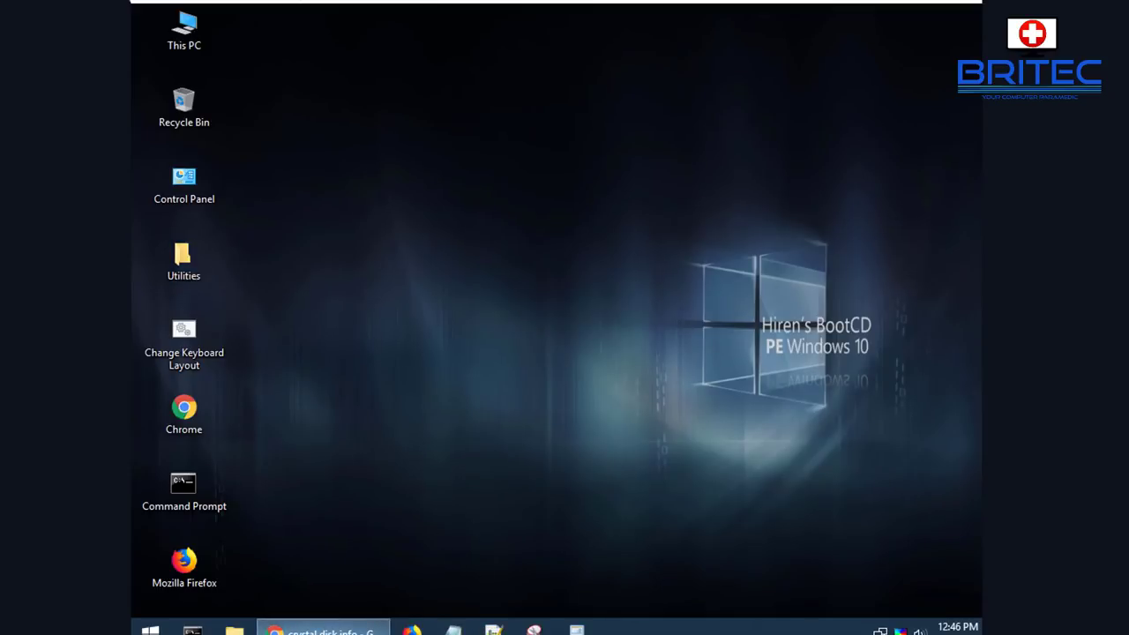
click(322, 630)
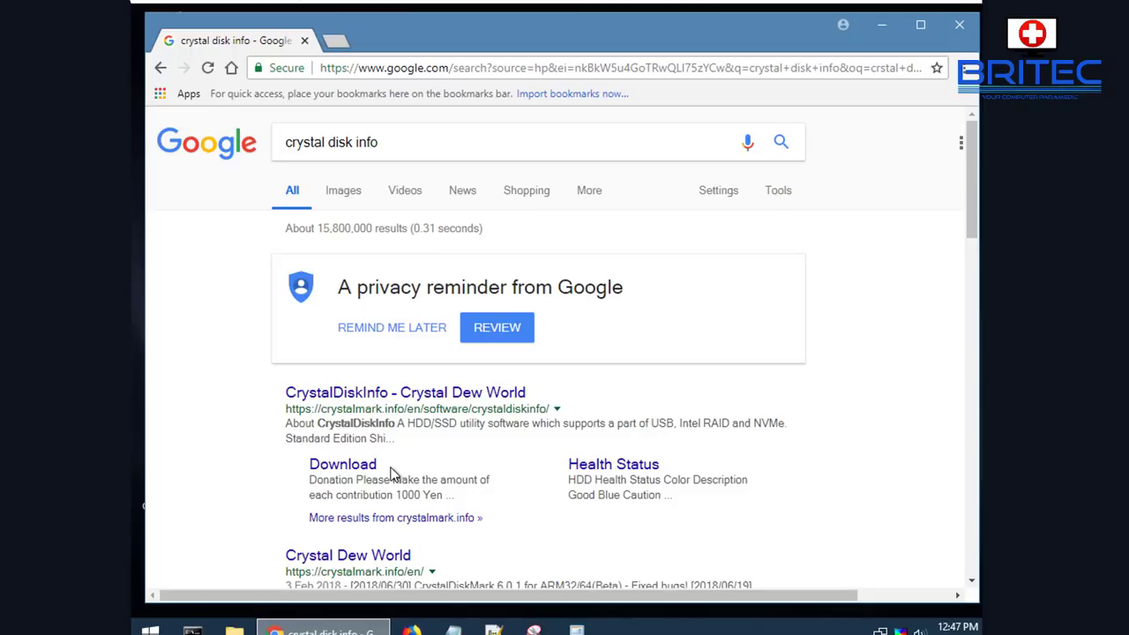
Step: Open the Crystal Dew World download page and scroll to the CrystalDiskInfo 7.6.1 editions
click(345, 475)
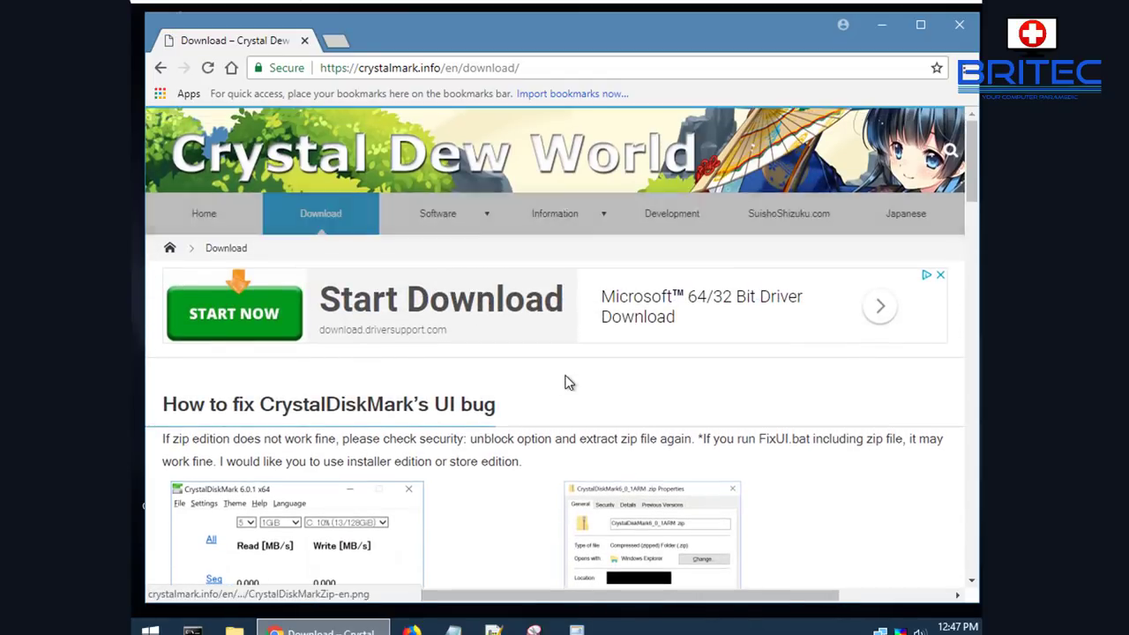
scroll(569, 383, down, 7)
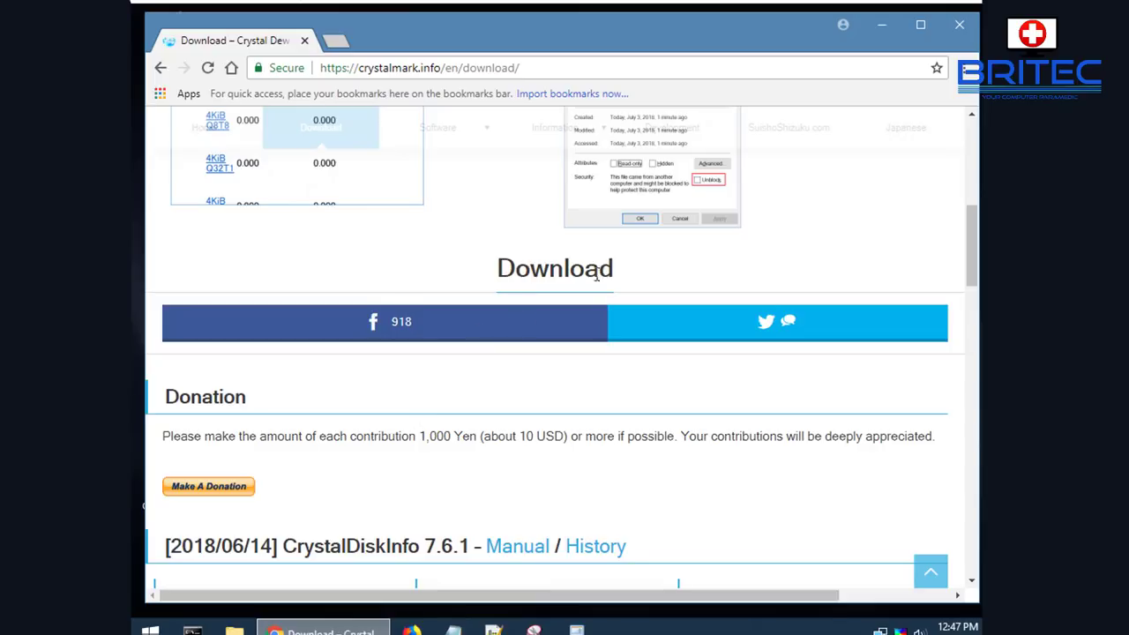
scroll(555, 365, down, 3)
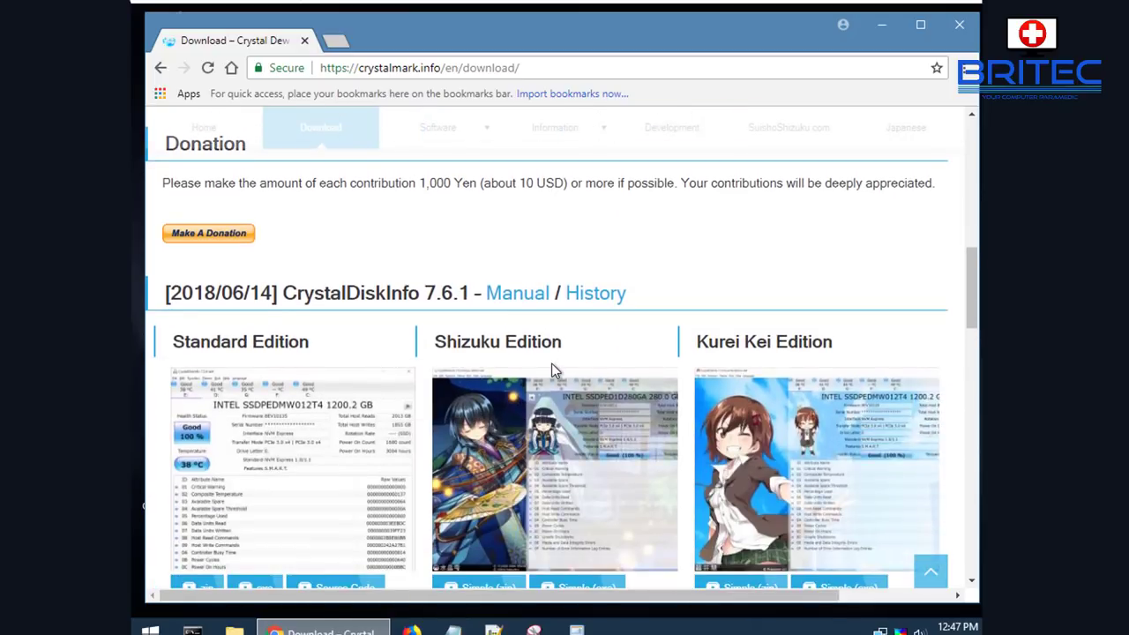
scroll(551, 364, down, 2)
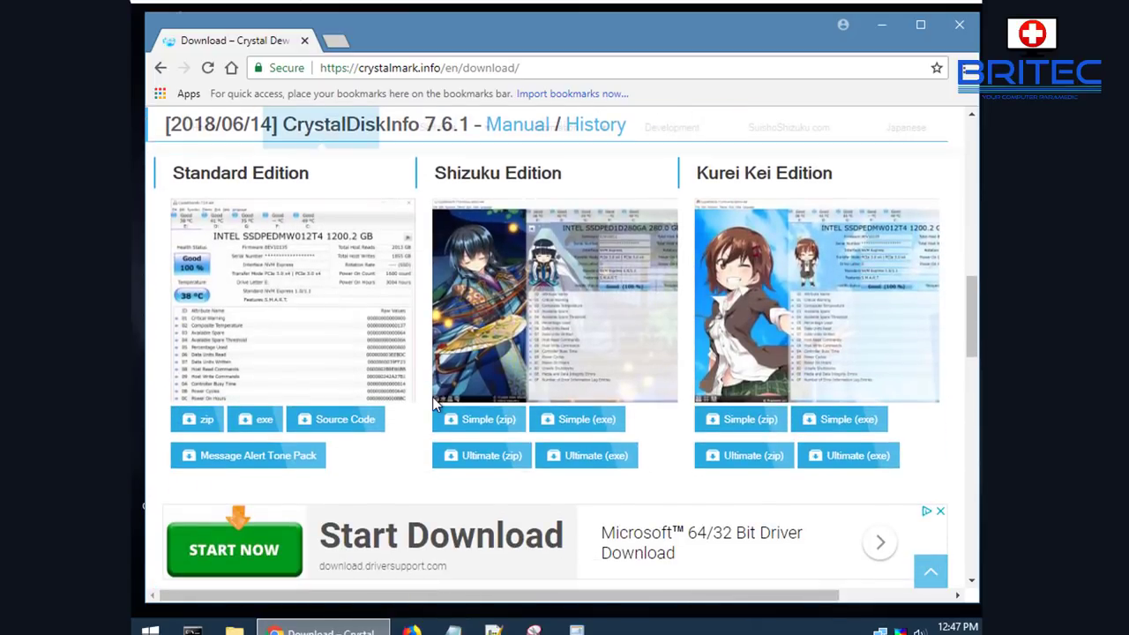
scroll(297, 382, up, 1)
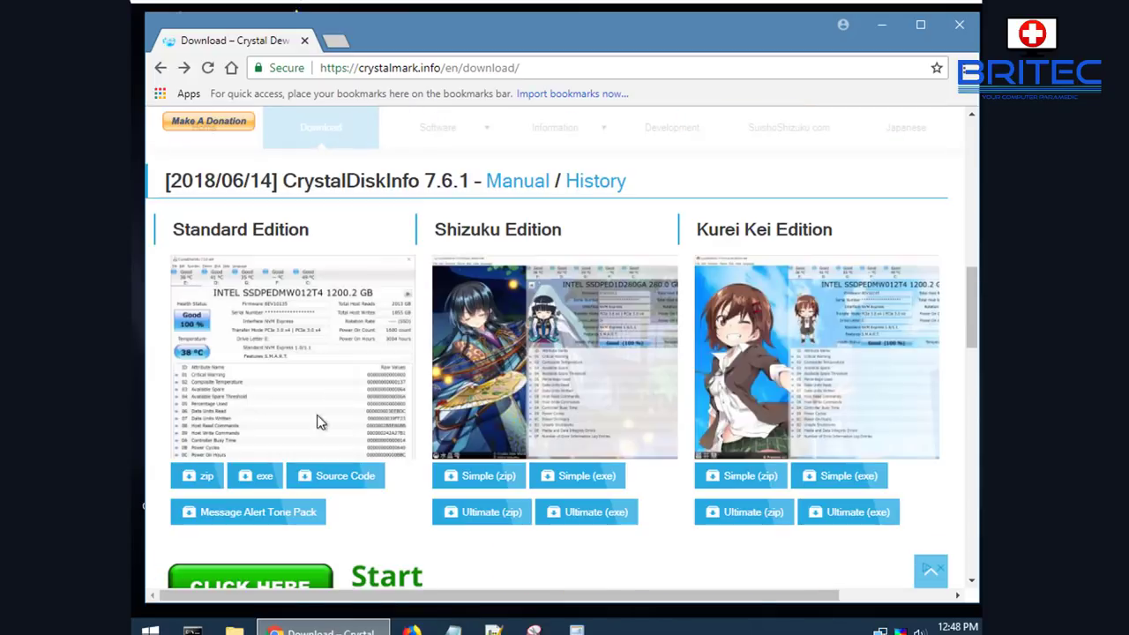
Step: Download the Standard Edition installer and run CrystalDiskInfo7_6_1.exe
click(255, 482)
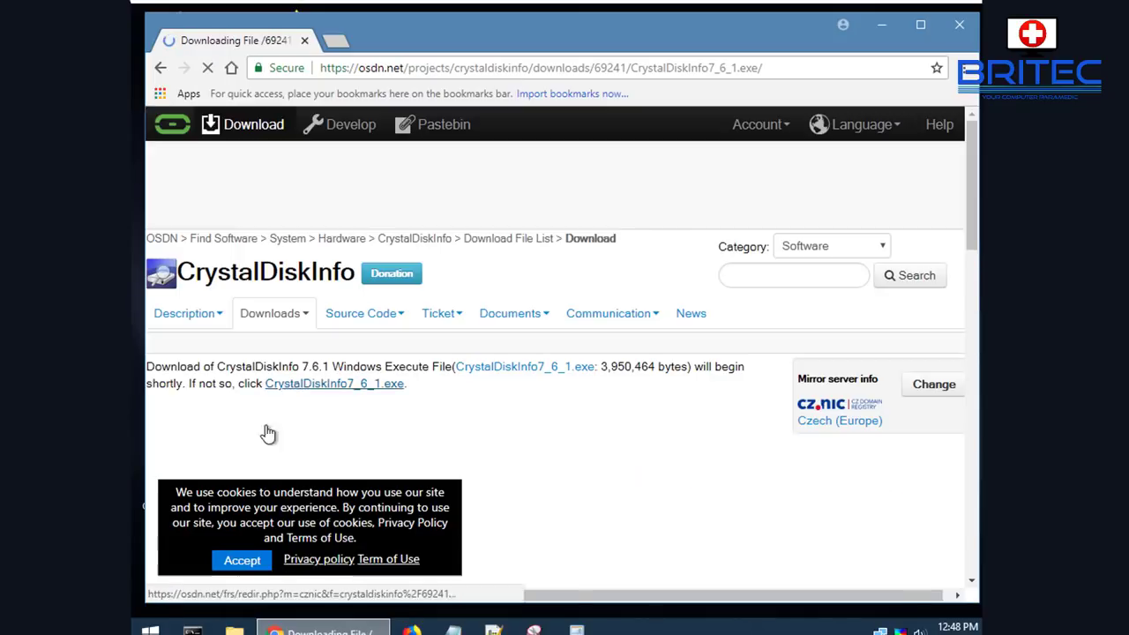
scroll(256, 494, down, 2)
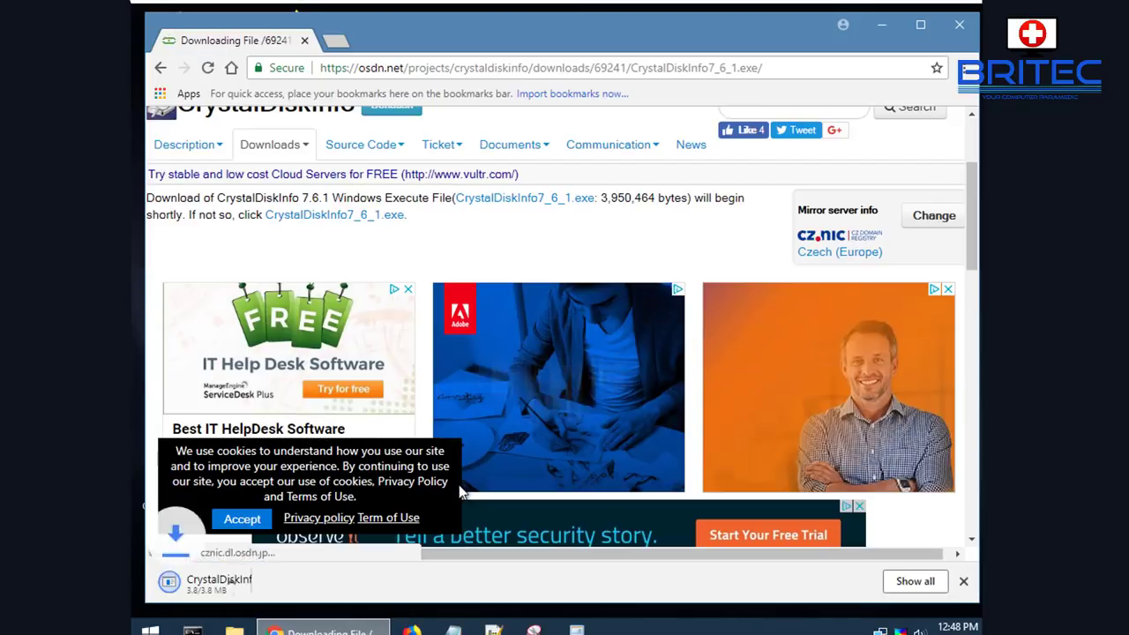
click(250, 585)
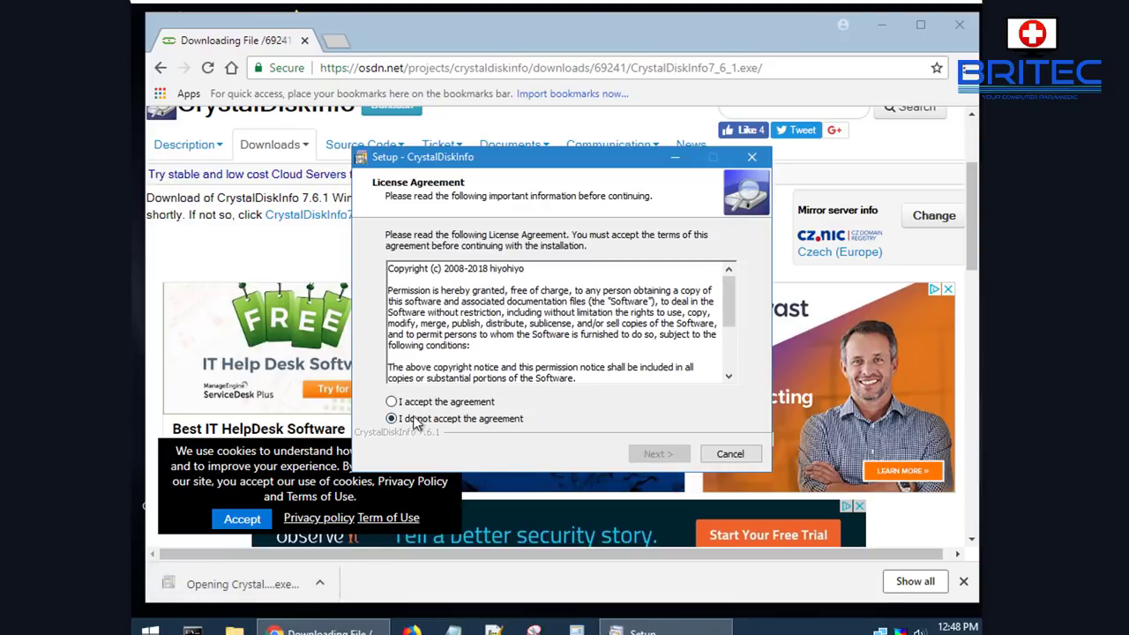
Step: Accept the license, keep default folders and the desktop shortcut, and install CrystalDiskInfo
click(419, 402)
click(658, 455)
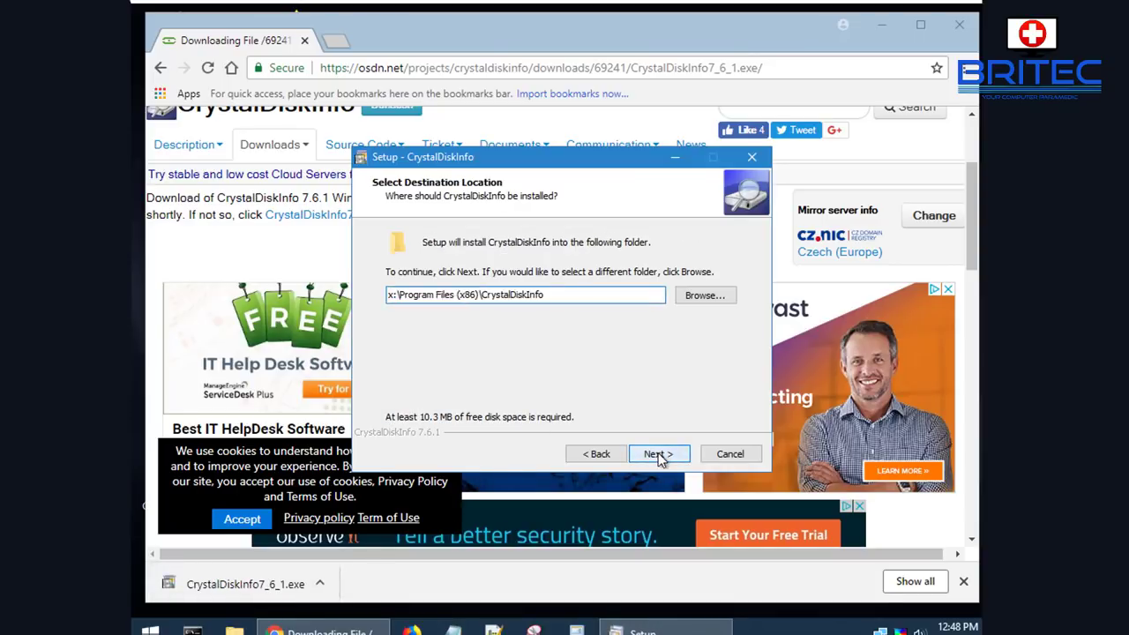
click(658, 455)
click(658, 455)
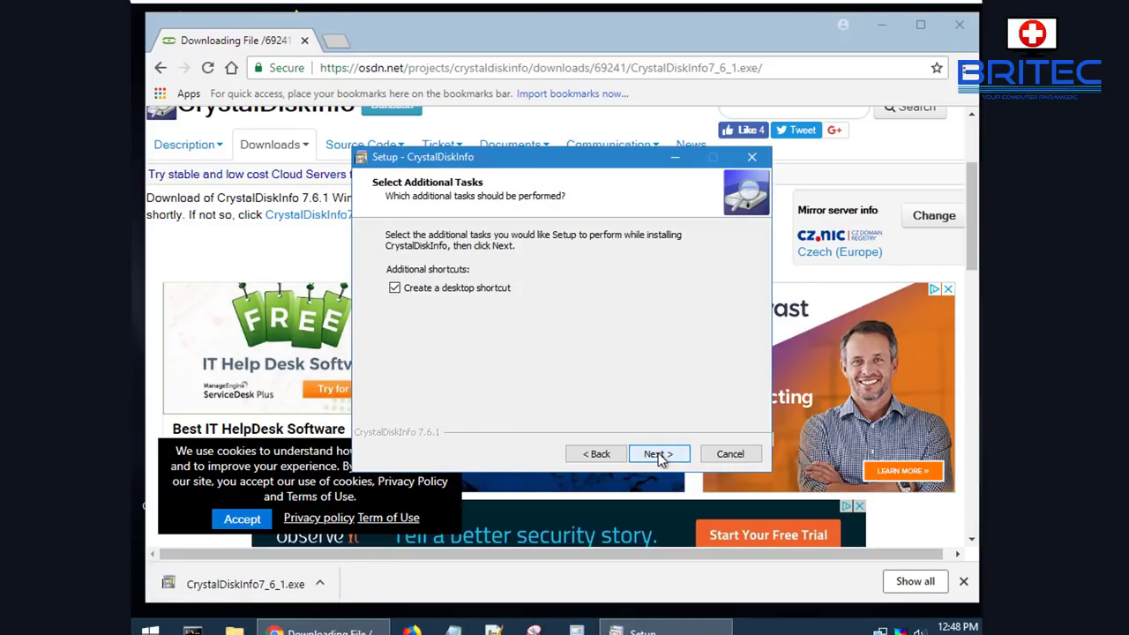
click(658, 455)
click(659, 455)
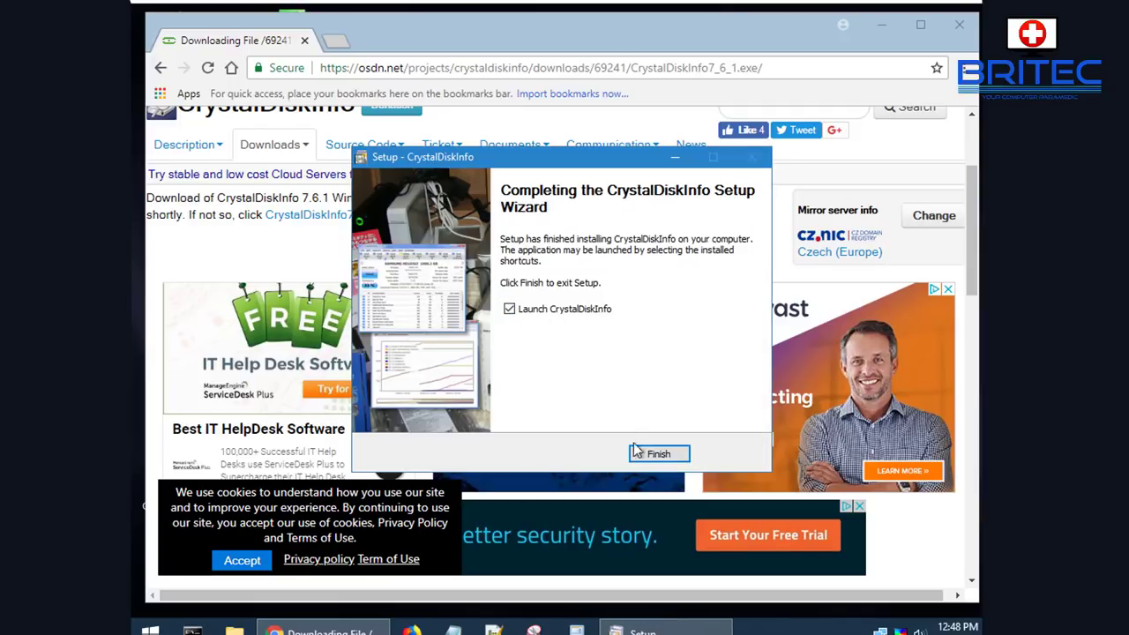
click(871, 31)
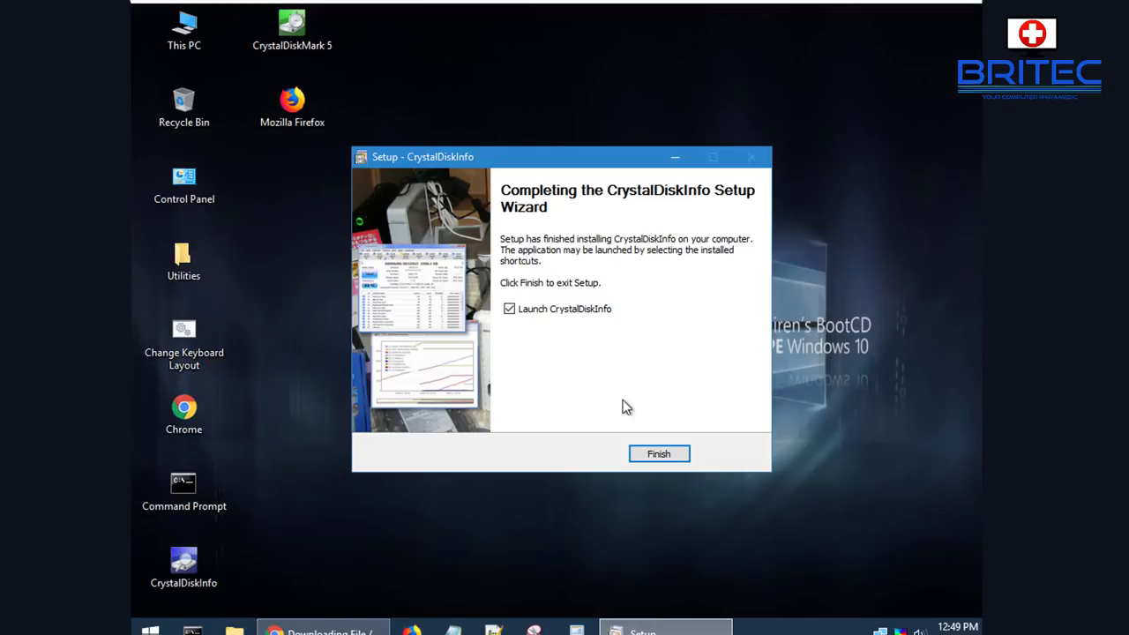
Step: Launch CrystalDiskInfo, review the VBOX HARDDISK 53.6 GB showing Unknown health, and close it
click(659, 457)
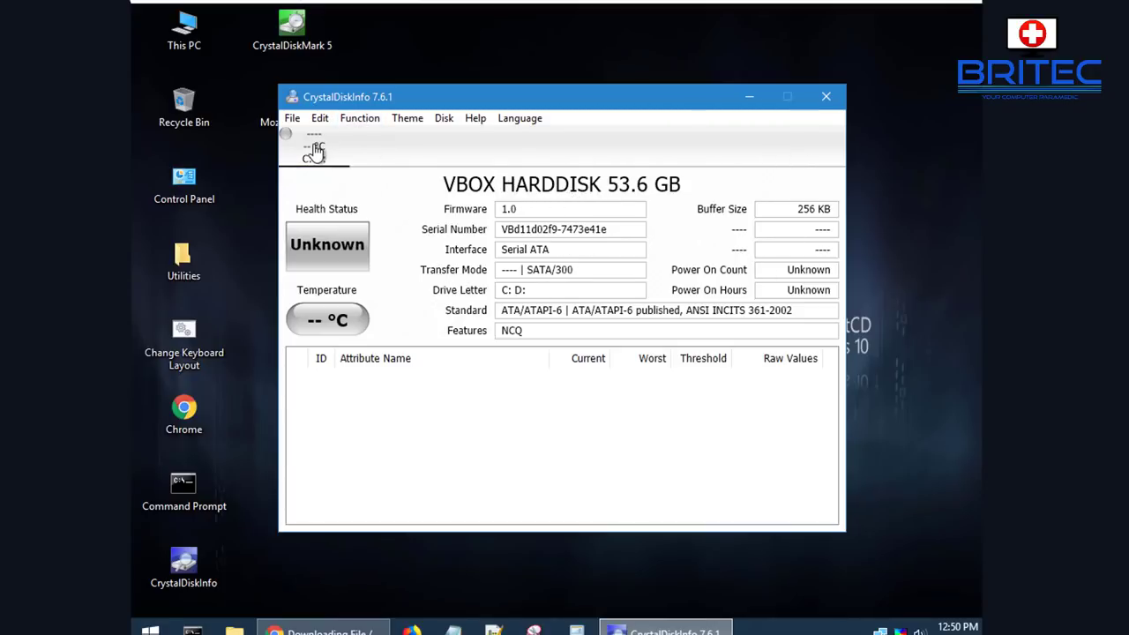
click(826, 96)
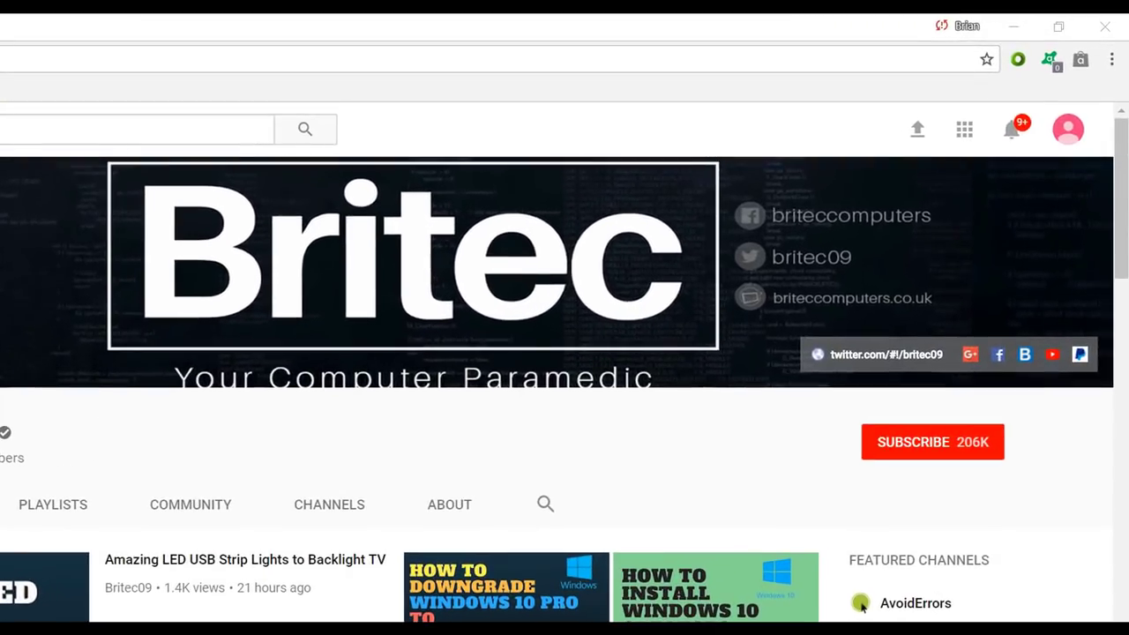
Step: Subscribe to the Britec channel so the button reads Subscribed 206K
click(948, 455)
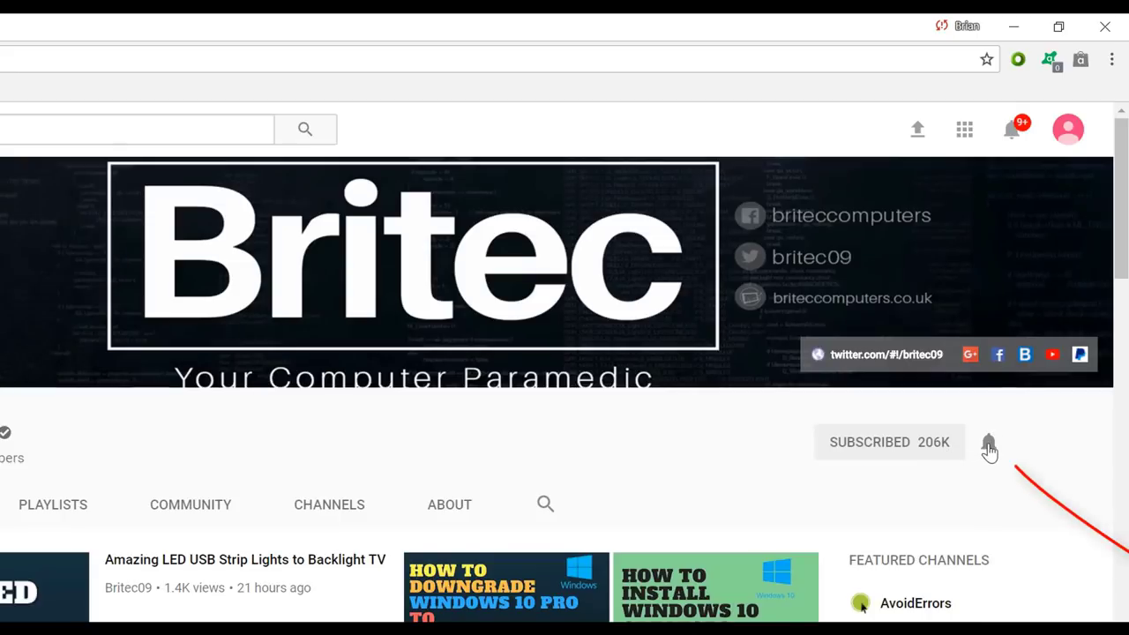